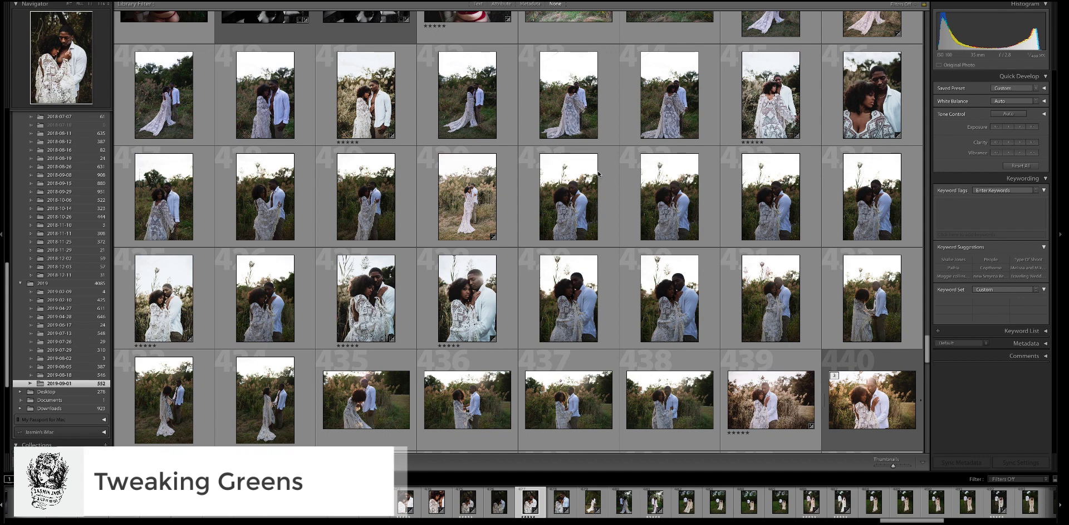
# Step: Open the selected couple portrait from the Library grid in the Develop module
pyautogui.scroll(3, 602, 171)
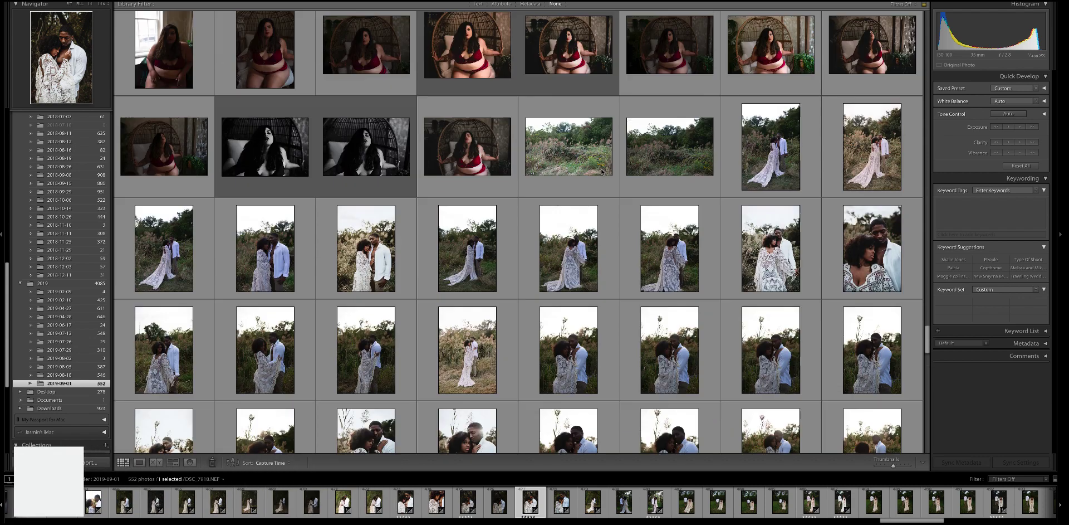
pyautogui.scroll(-2, 601, 171)
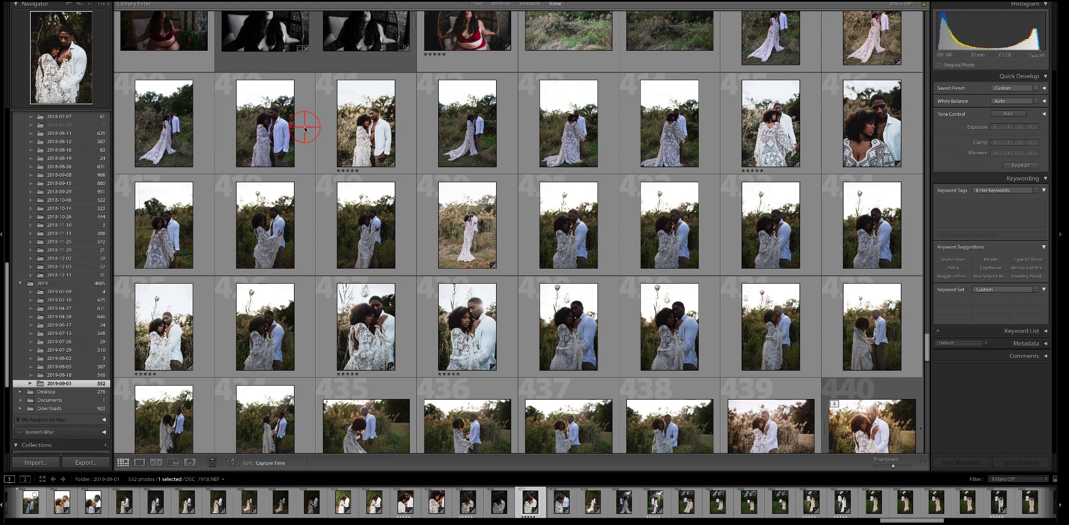
pyautogui.press('d')
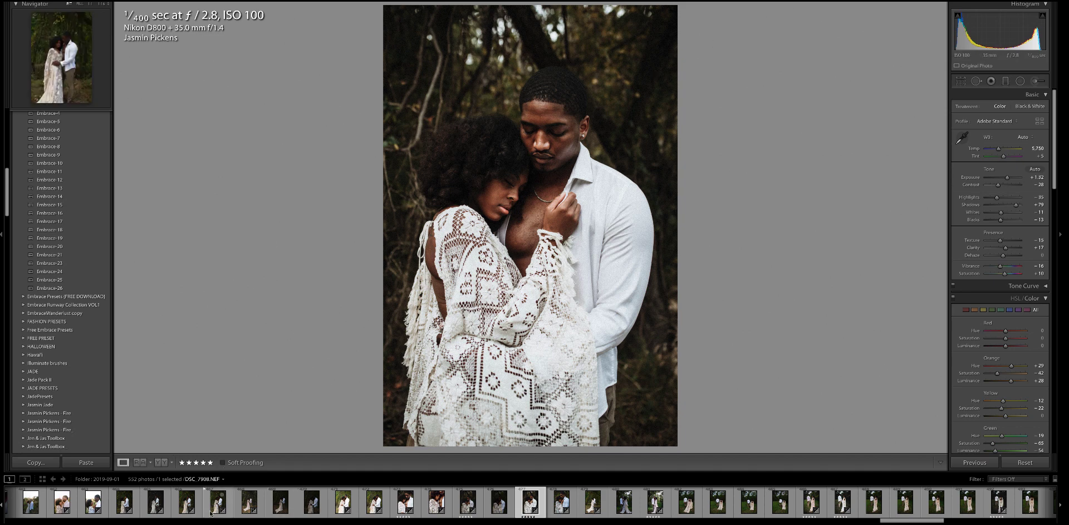
# Step: Step through filmstrip photos DSC_7914, DSC_7918, DSC_7919 and DSC_7920 to reach DSC_7922
pyautogui.click(424, 507)
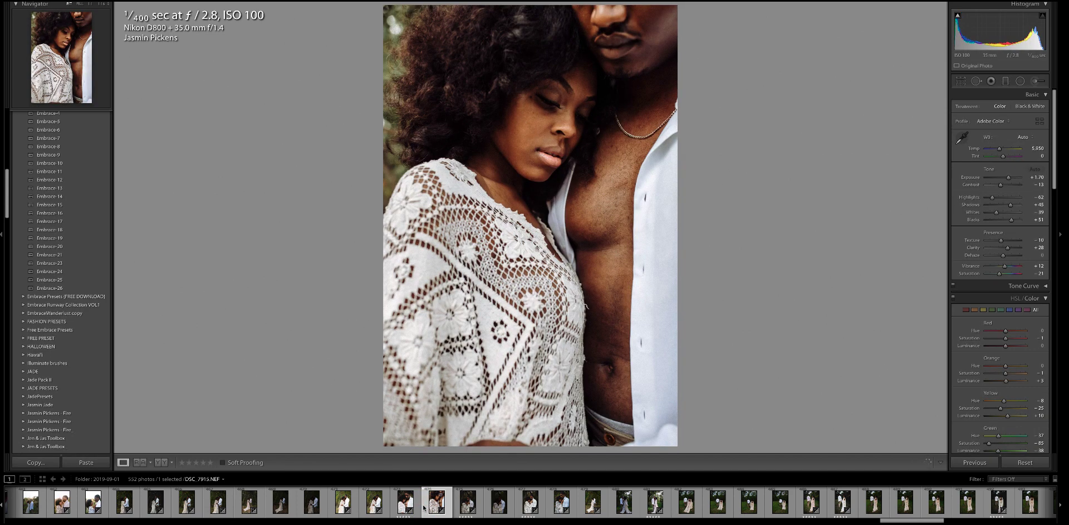
pyautogui.click(415, 508)
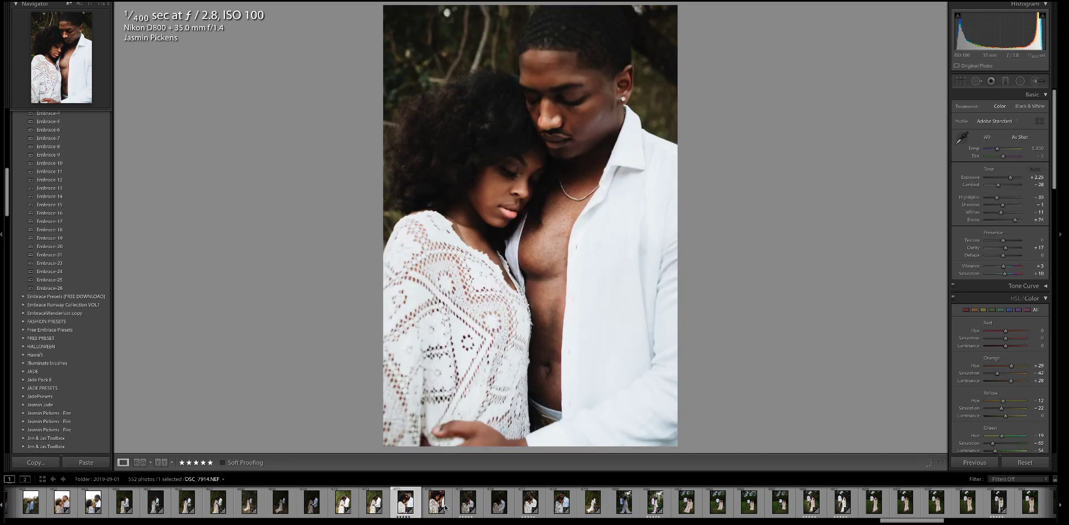
pyautogui.click(544, 511)
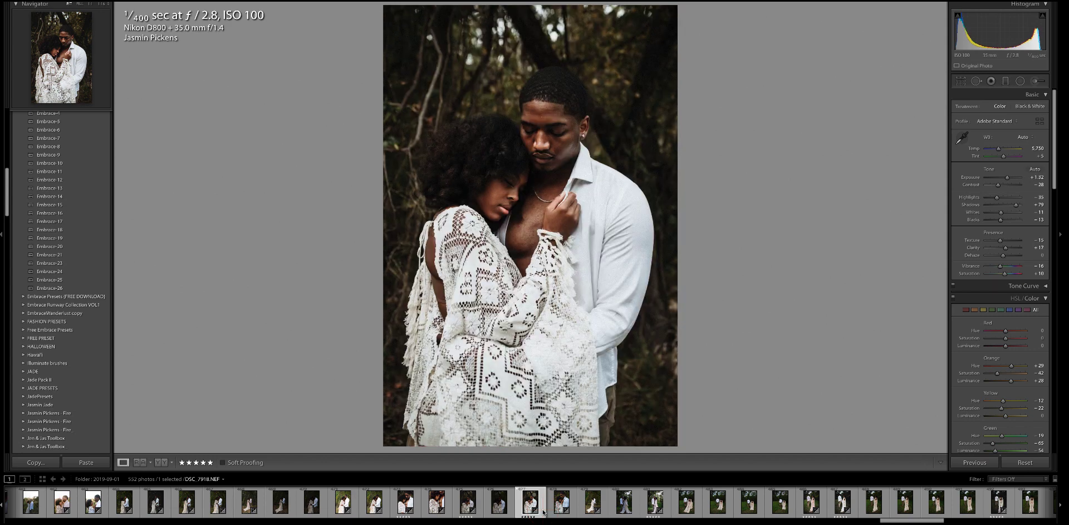
pyautogui.click(573, 509)
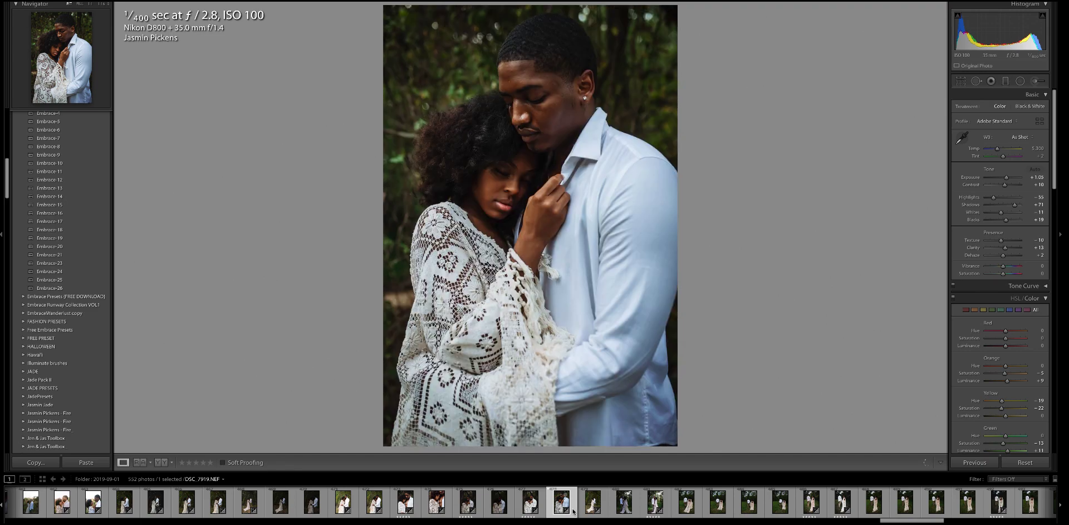
pyautogui.click(607, 511)
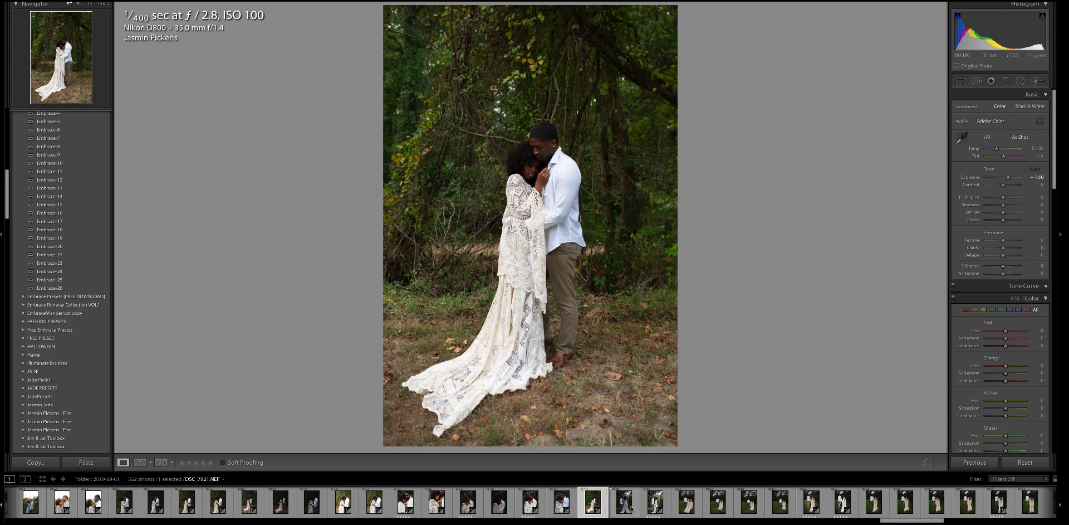
pyautogui.click(669, 508)
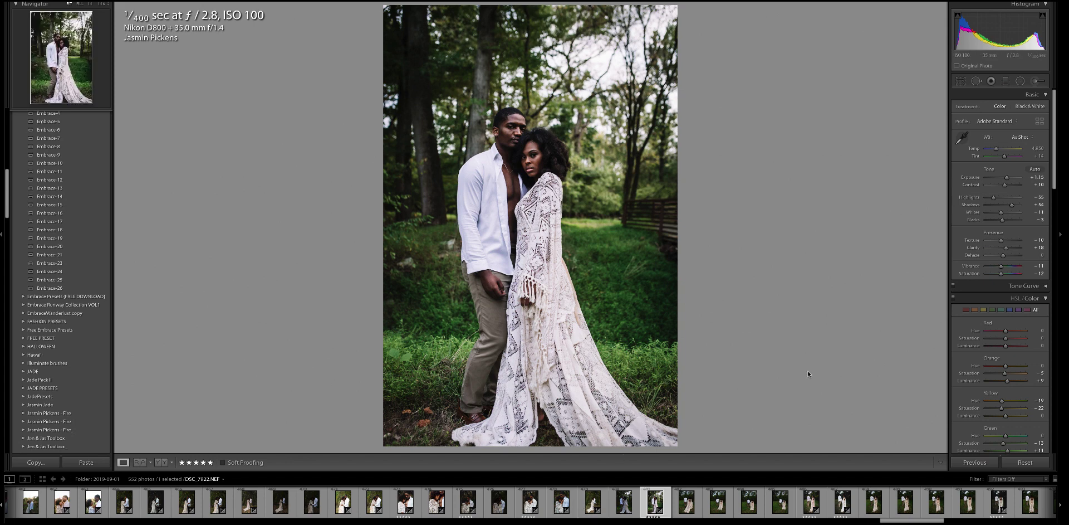
# Step: Reset DSC_7922's edits and raise its exposure by roughly two stops
pyautogui.click(1026, 462)
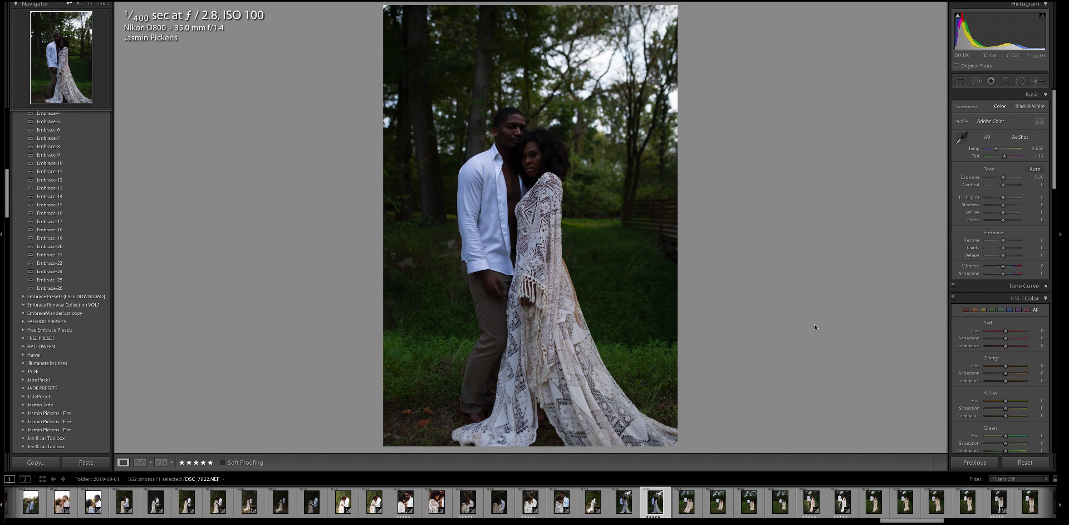
pyautogui.moveTo(1003, 177); pyautogui.dragTo(1011, 179)
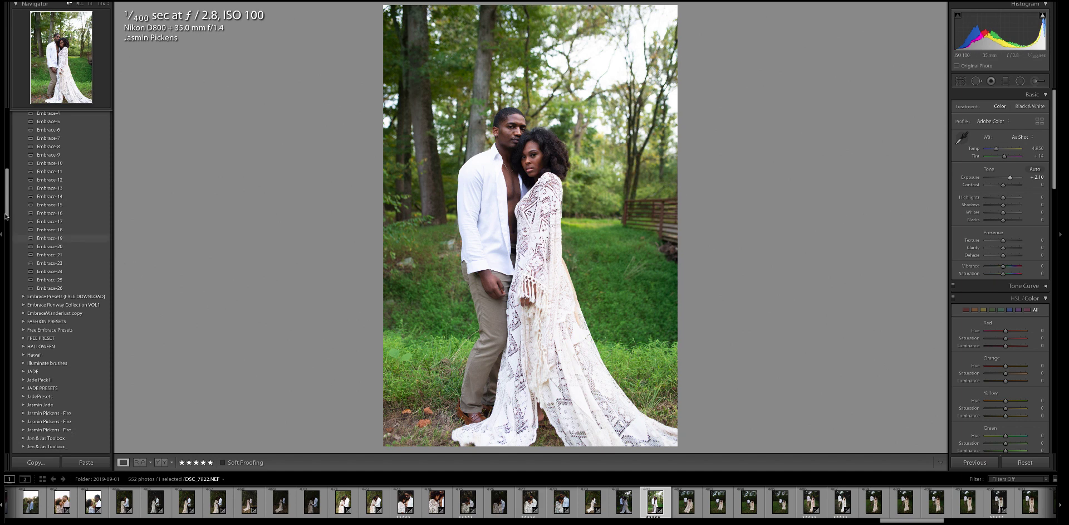
pyautogui.moveTo(6, 216); pyautogui.dragTo(4, 203)
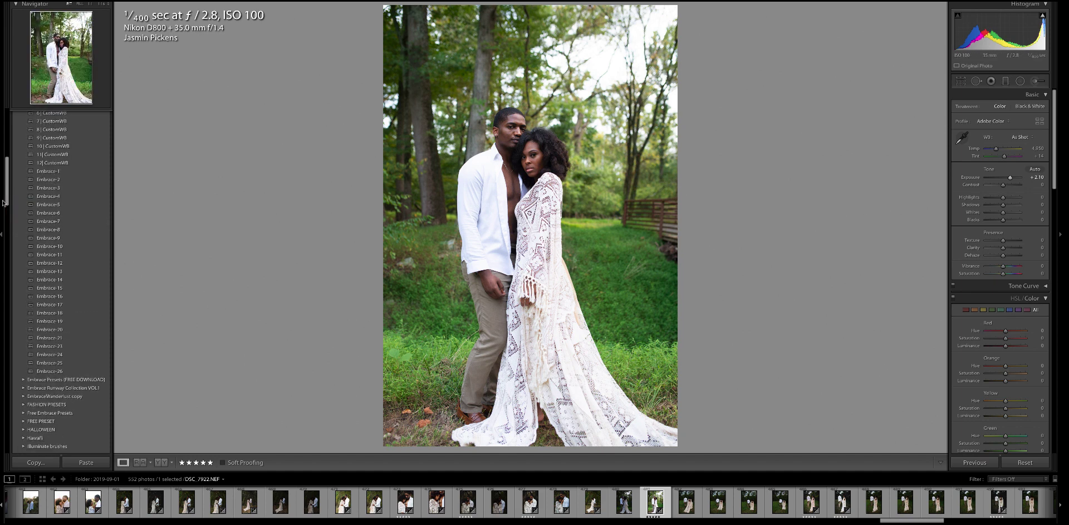
# Step: Preview the Embrace-1 through Embrace-9 presets in turn on the couple photo
pyautogui.click(52, 174)
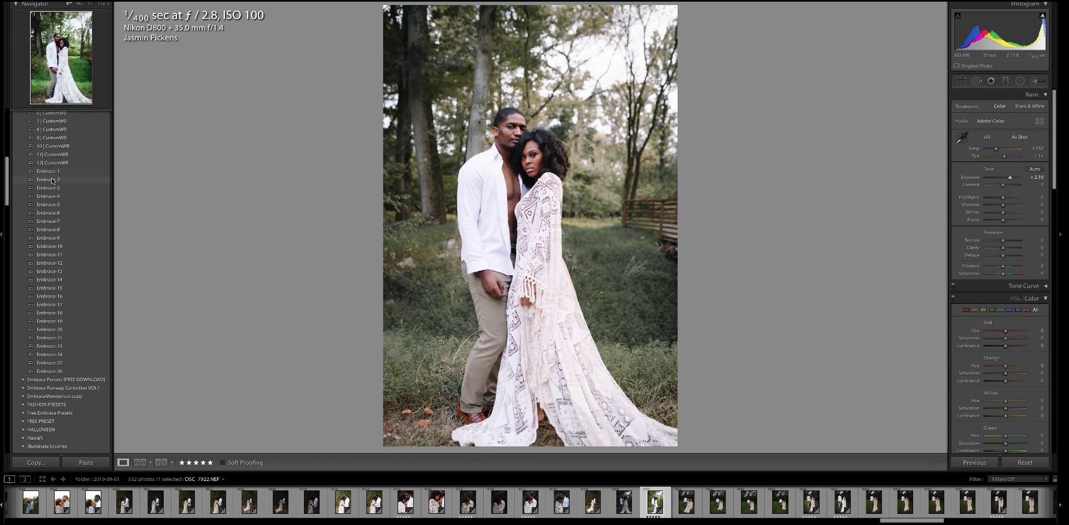
pyautogui.click(52, 180)
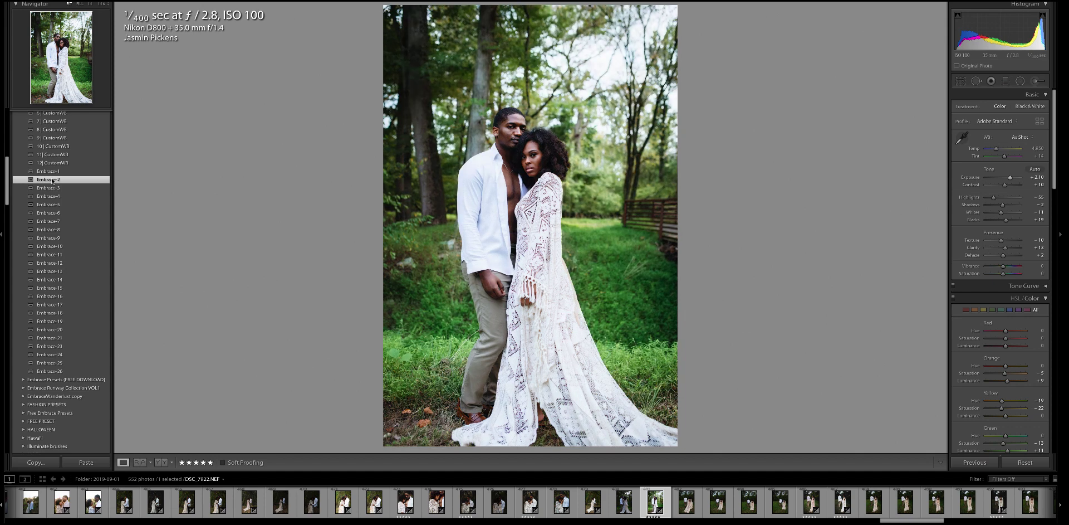
pyautogui.click(52, 188)
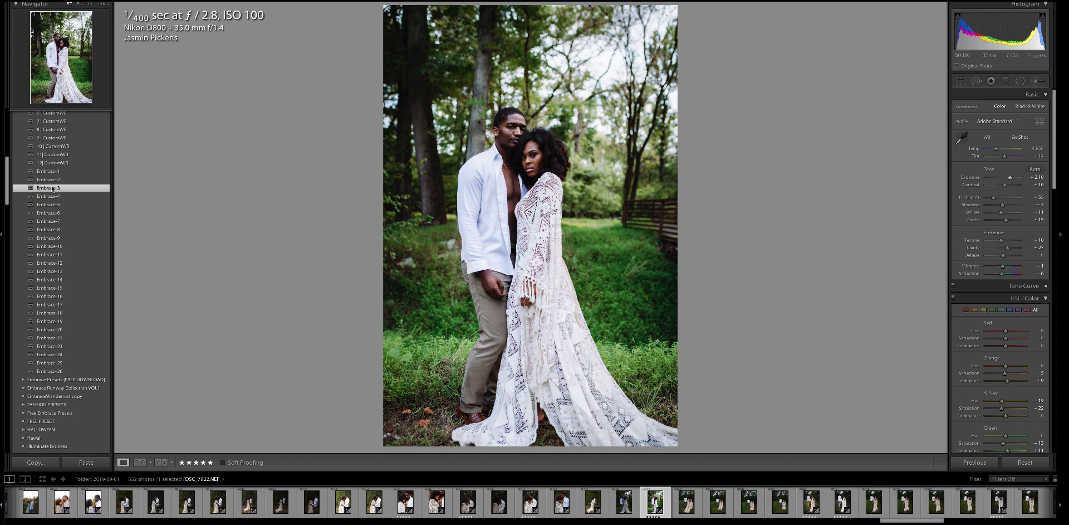
pyautogui.click(52, 196)
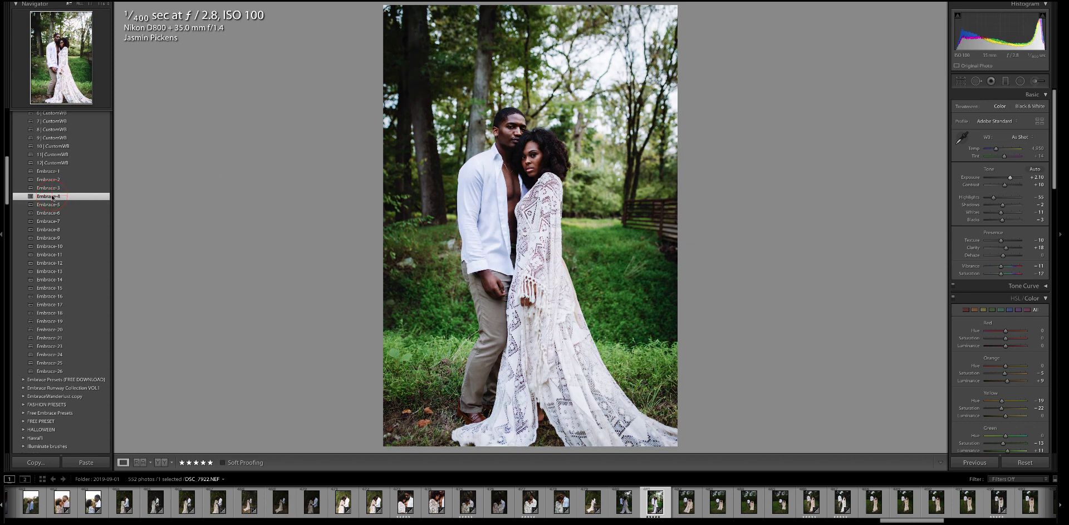
pyautogui.click(53, 205)
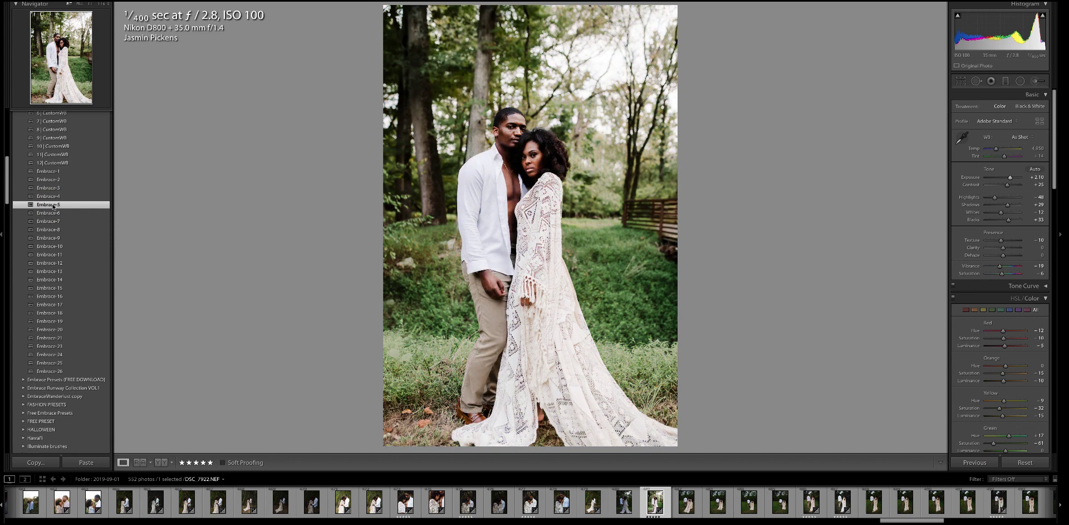
pyautogui.click(54, 213)
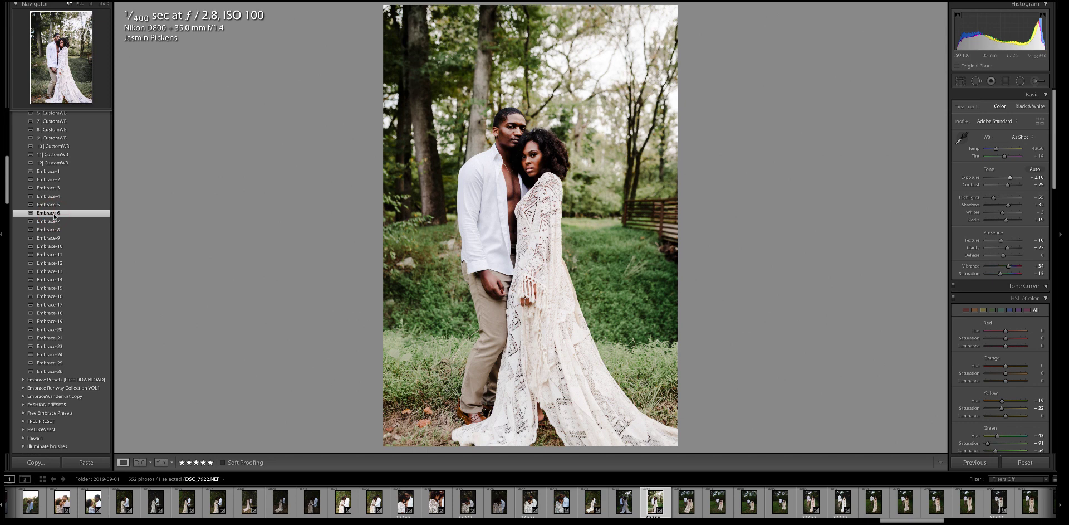
pyautogui.click(54, 222)
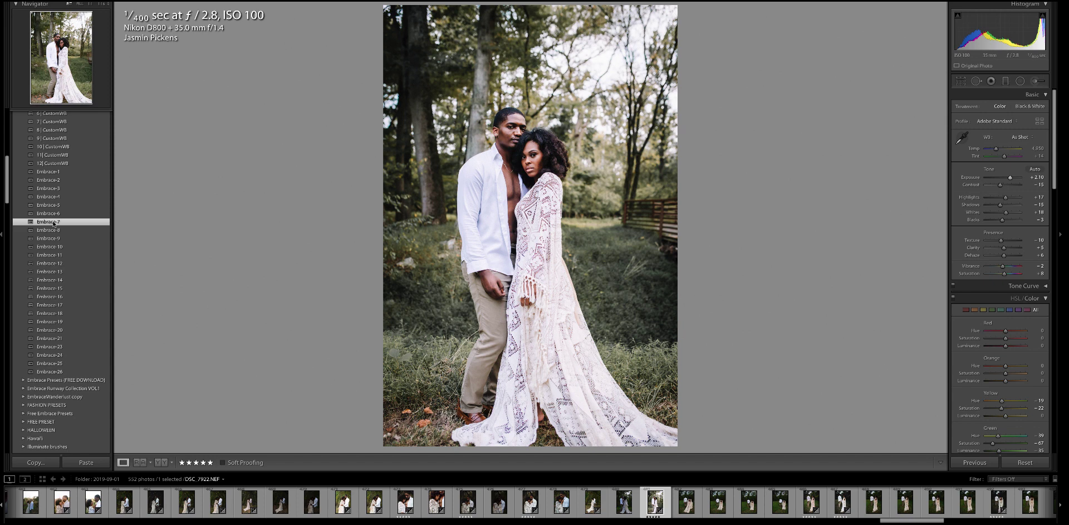
pyautogui.click(54, 230)
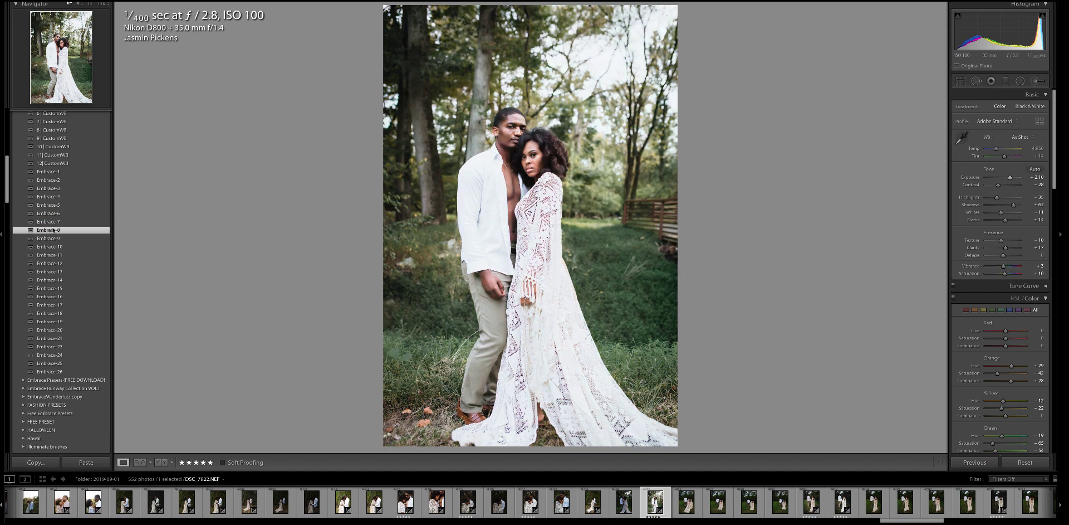
pyautogui.click(53, 238)
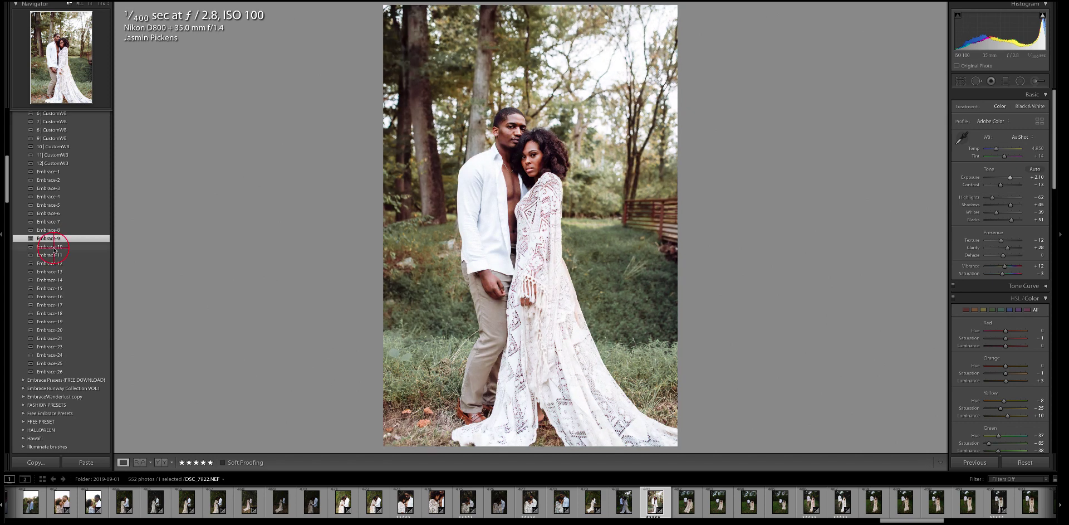
# Step: Apply Embrace-10 with exposure raised to about +1.75, then preview Embrace-11 through Embrace-13
pyautogui.click(53, 247)
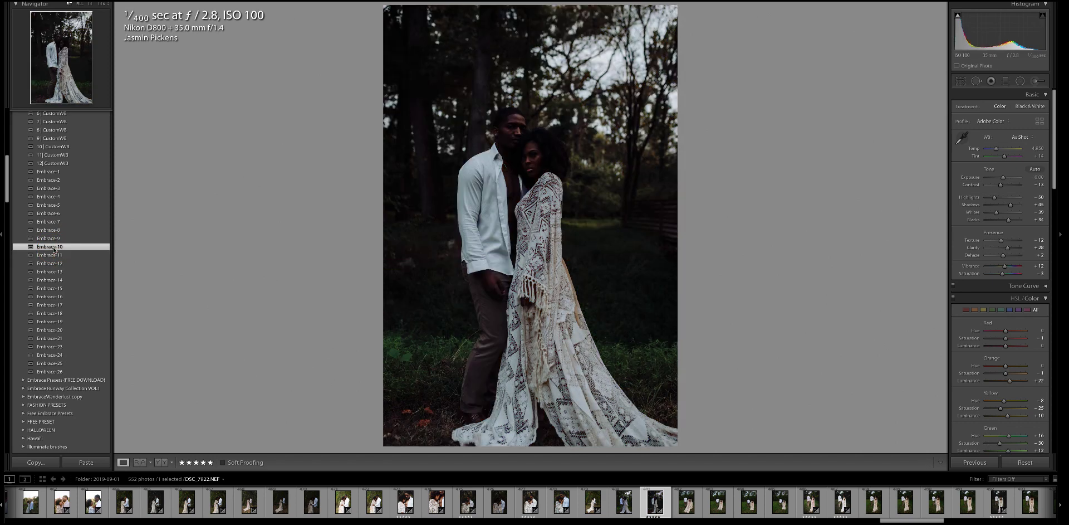
pyautogui.moveTo(1004, 178); pyautogui.dragTo(1012, 178)
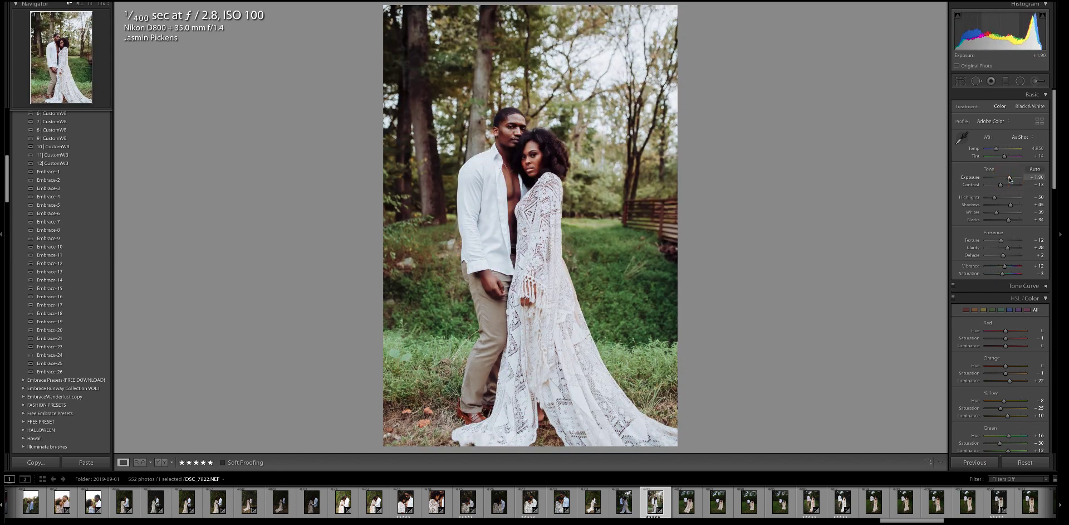
pyautogui.click(53, 255)
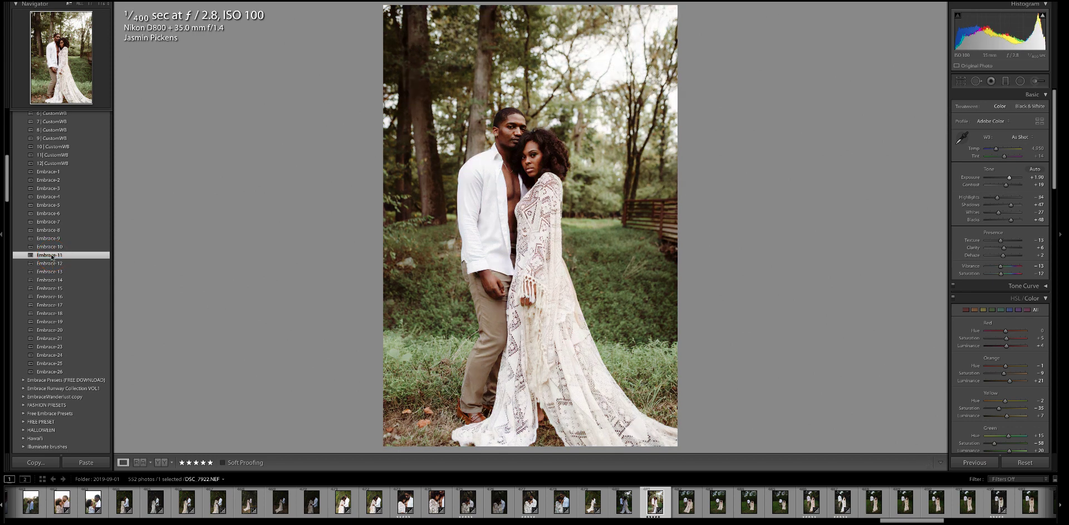
pyautogui.click(48, 263)
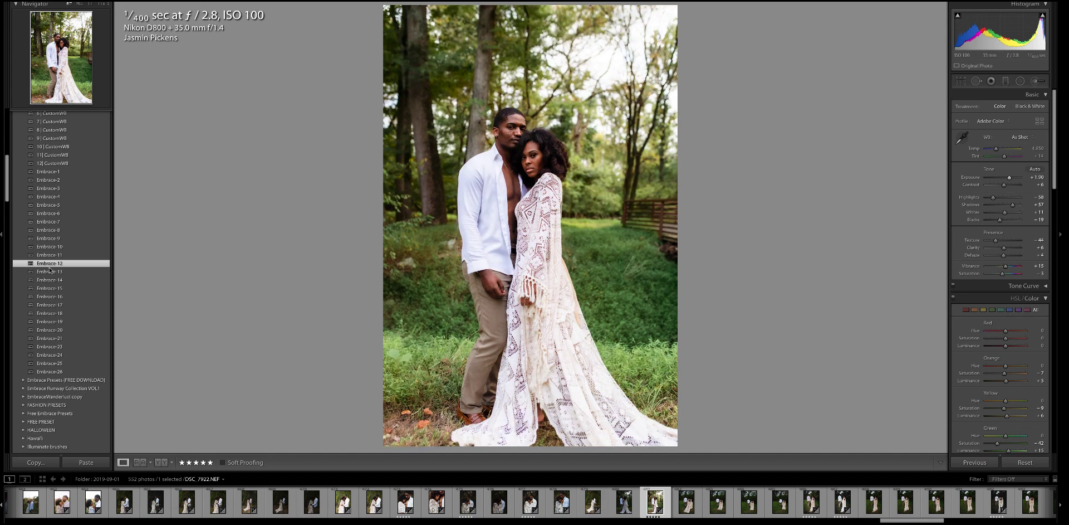
pyautogui.click(50, 271)
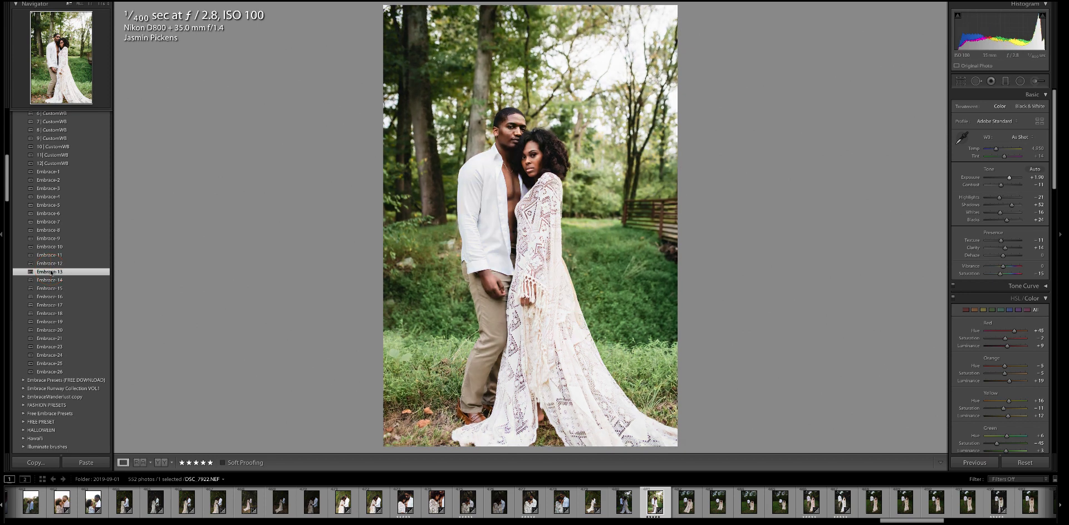
# Step: Try Embrace-14, 15 and 16, brightening each, ending on Embrace-16 at about +2.25 exposure
pyautogui.click(48, 280)
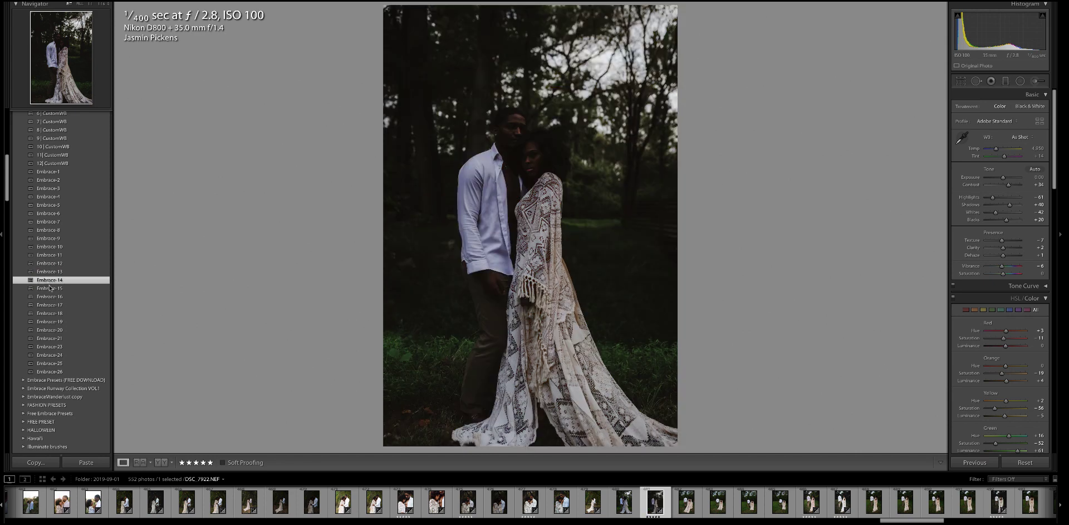
pyautogui.moveTo(1003, 177); pyautogui.dragTo(1018, 207)
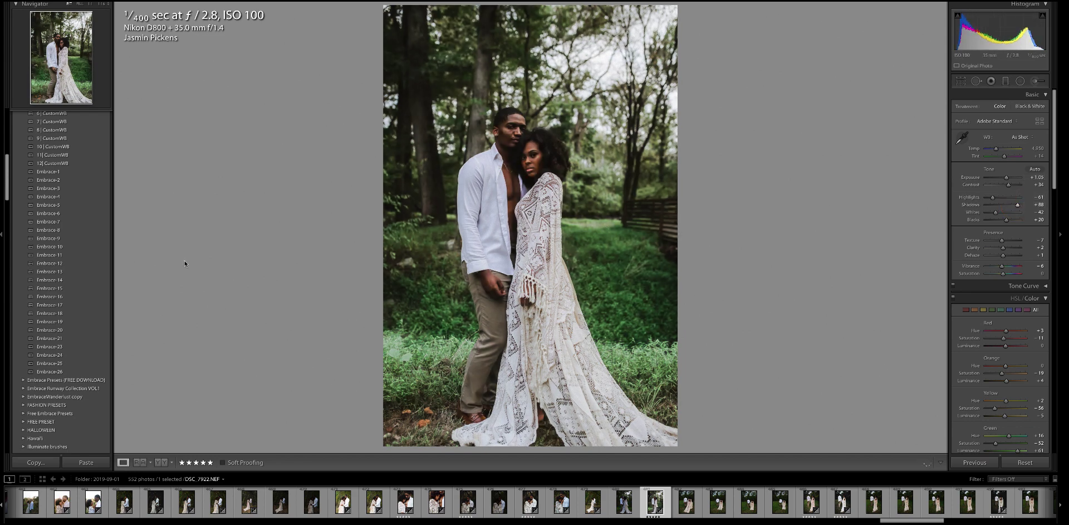
pyautogui.click(48, 289)
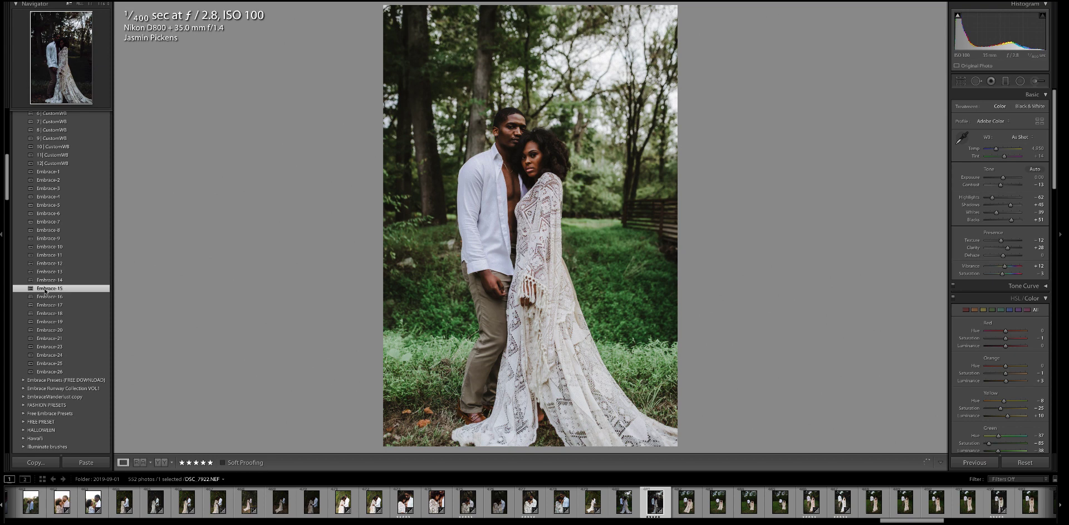
pyautogui.moveTo(1004, 177); pyautogui.dragTo(1010, 181)
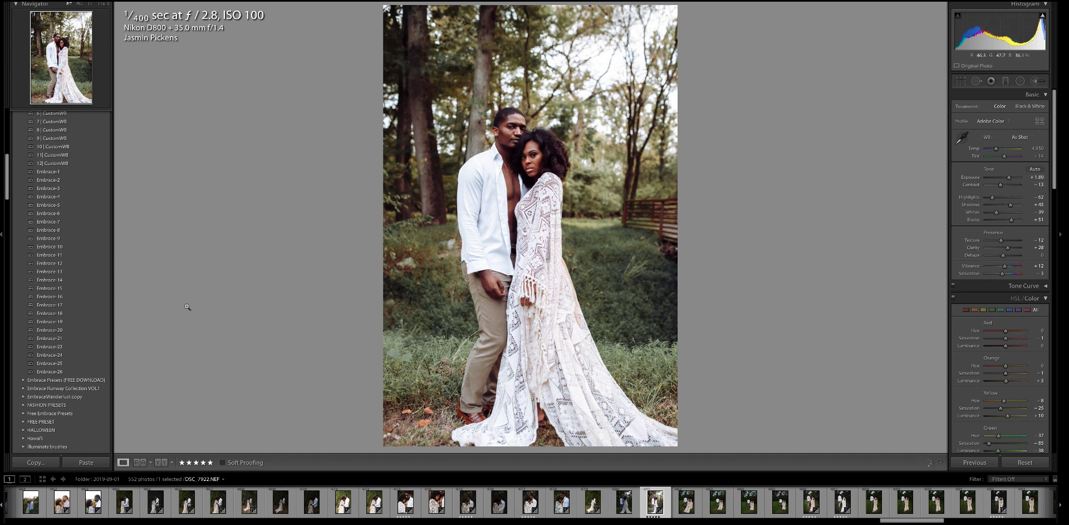
pyautogui.click(45, 298)
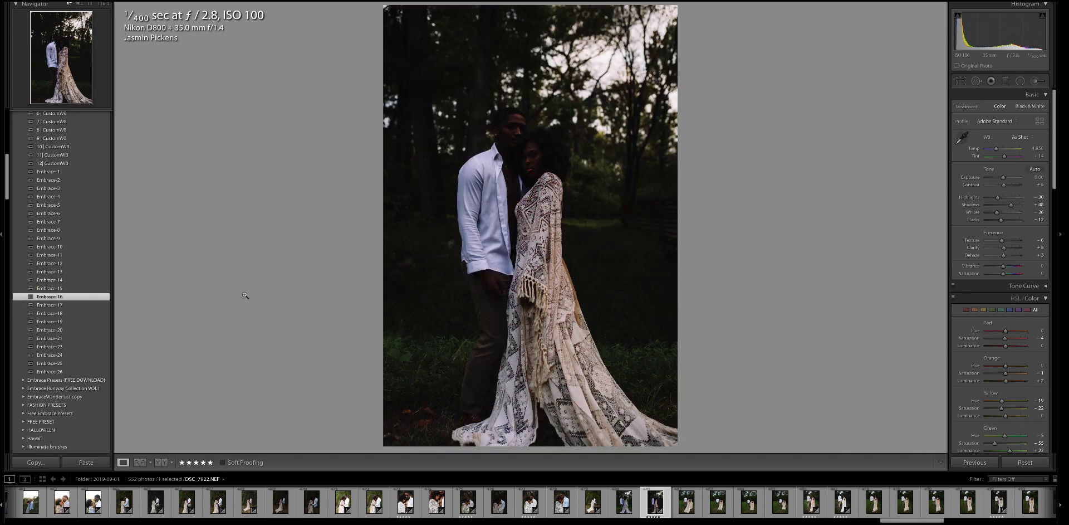
pyautogui.moveTo(1003, 177); pyautogui.dragTo(1011, 177)
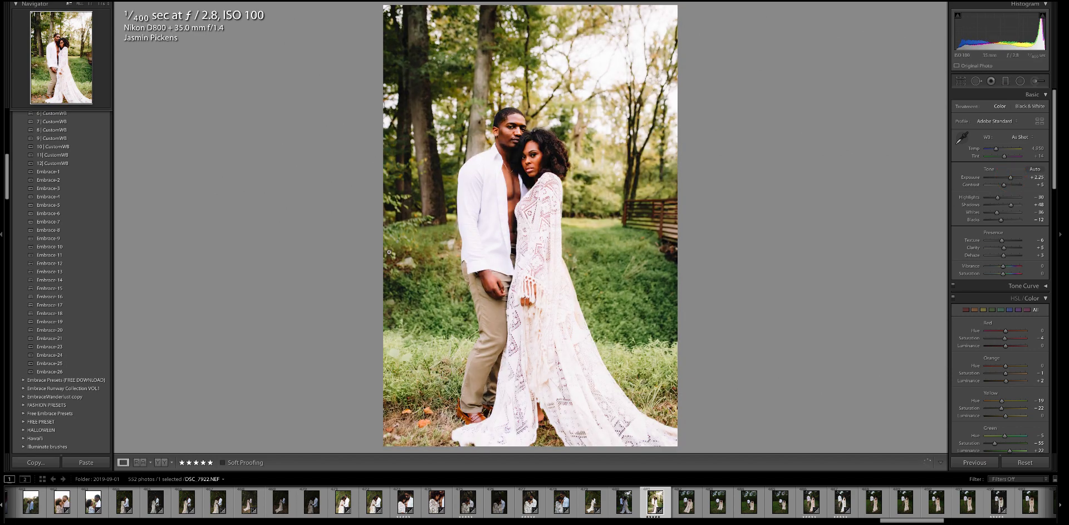
# Step: Apply Embrace-2 and keep As Shot white balance after trying Auto
pyautogui.click(51, 180)
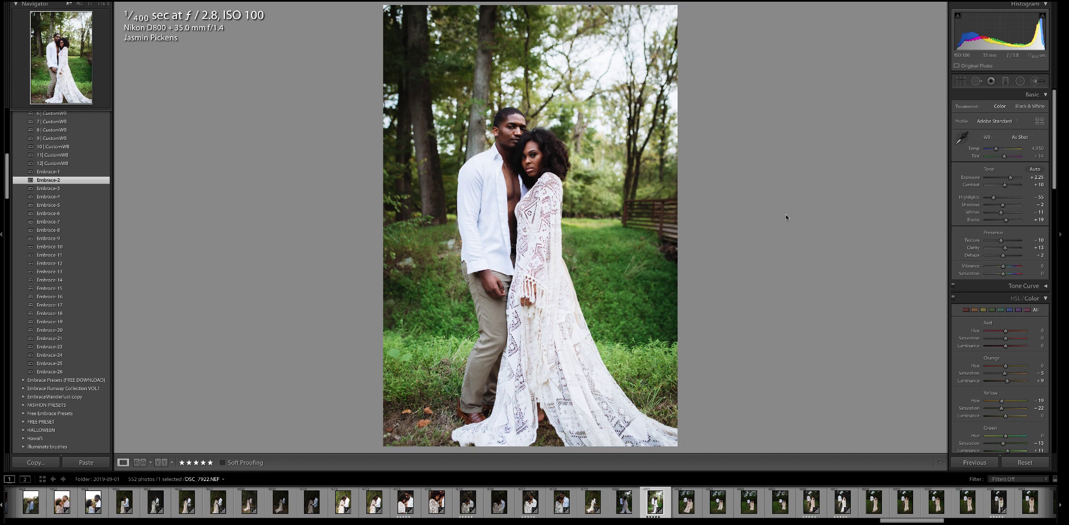
pyautogui.scroll(-1, 955, 244)
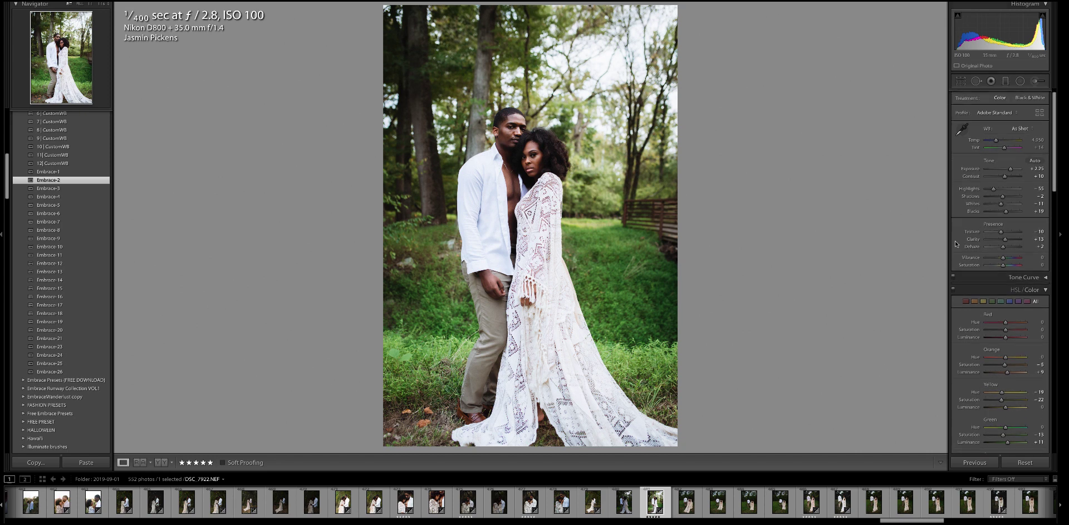
pyautogui.click(1029, 129)
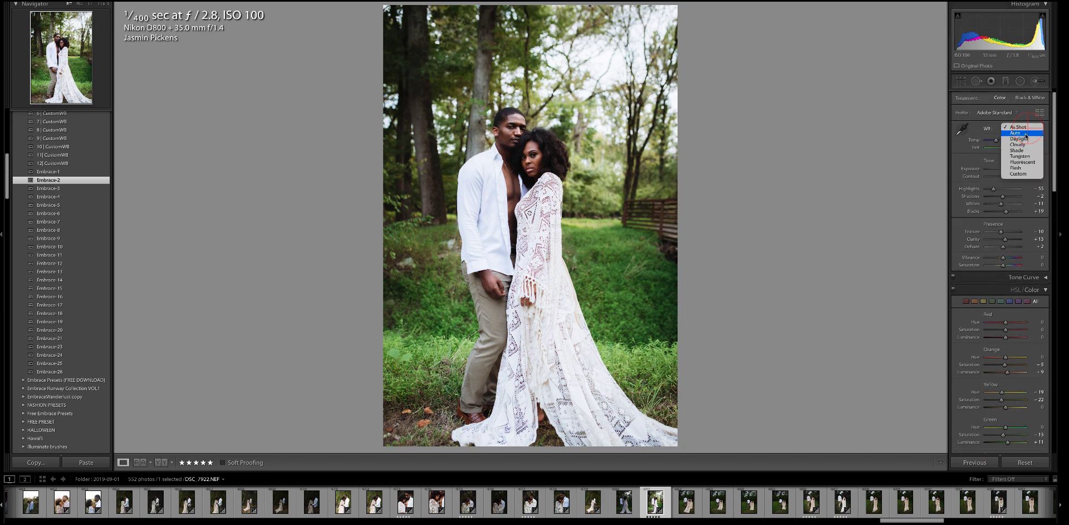
pyautogui.click(1026, 133)
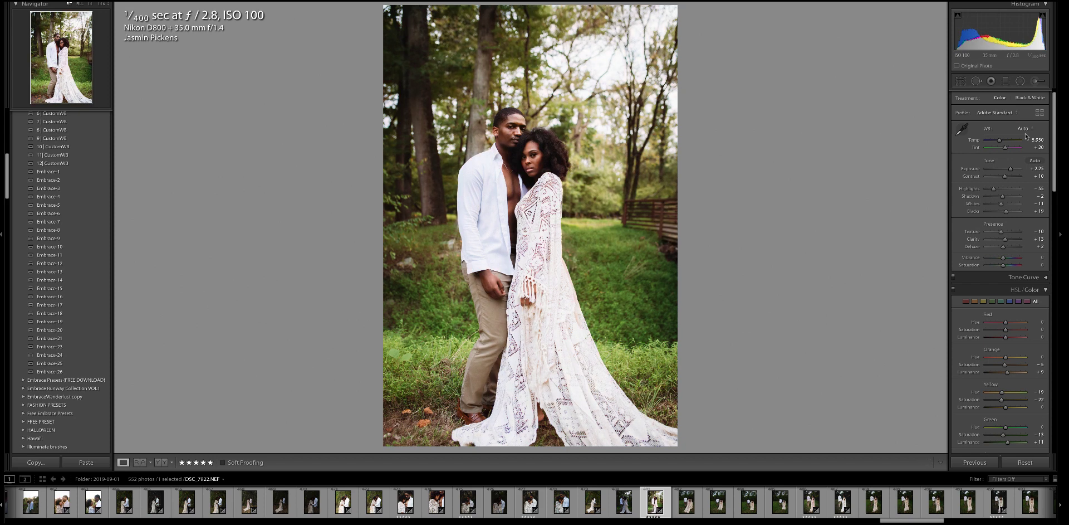
pyautogui.click(1030, 128)
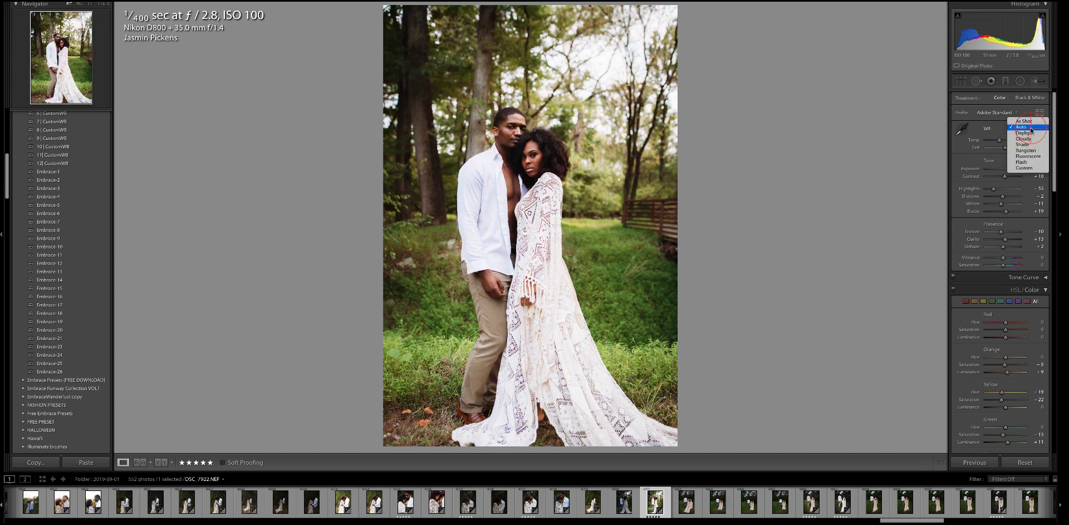
pyautogui.click(1030, 121)
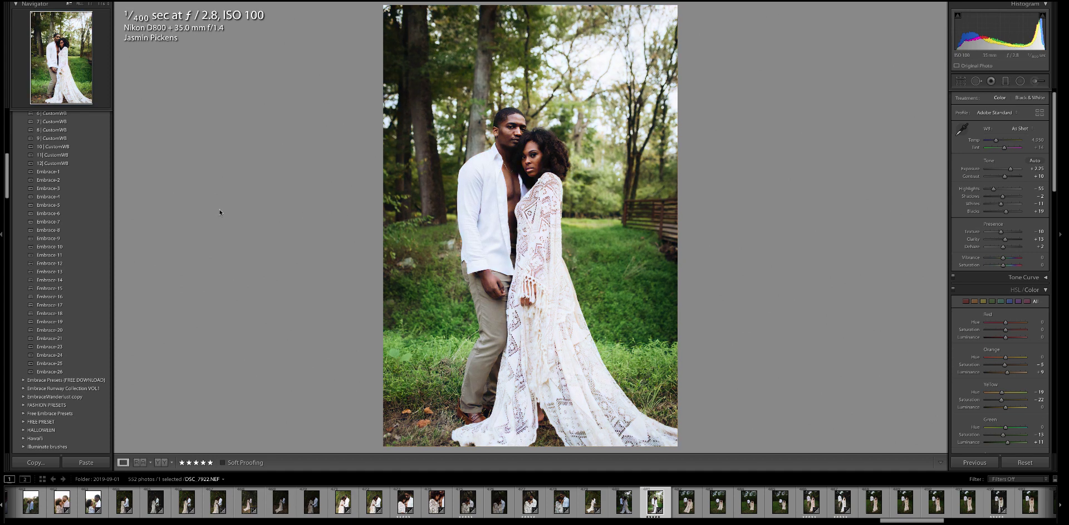
# Step: In HSL/Color, set Green Saturation to -57 and Green Luminance to -38
pyautogui.scroll(-4, 1003, 229)
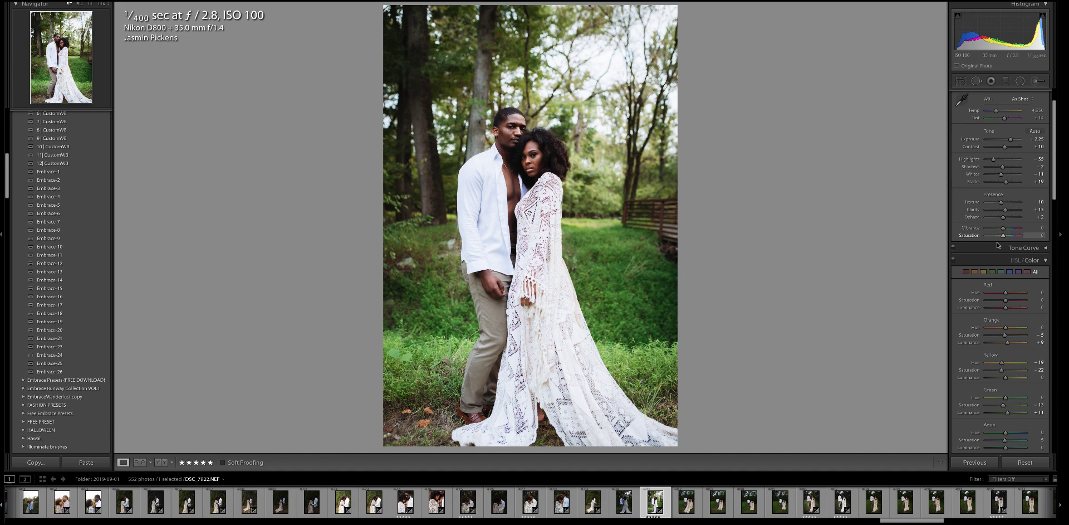
pyautogui.scroll(-3, 998, 248)
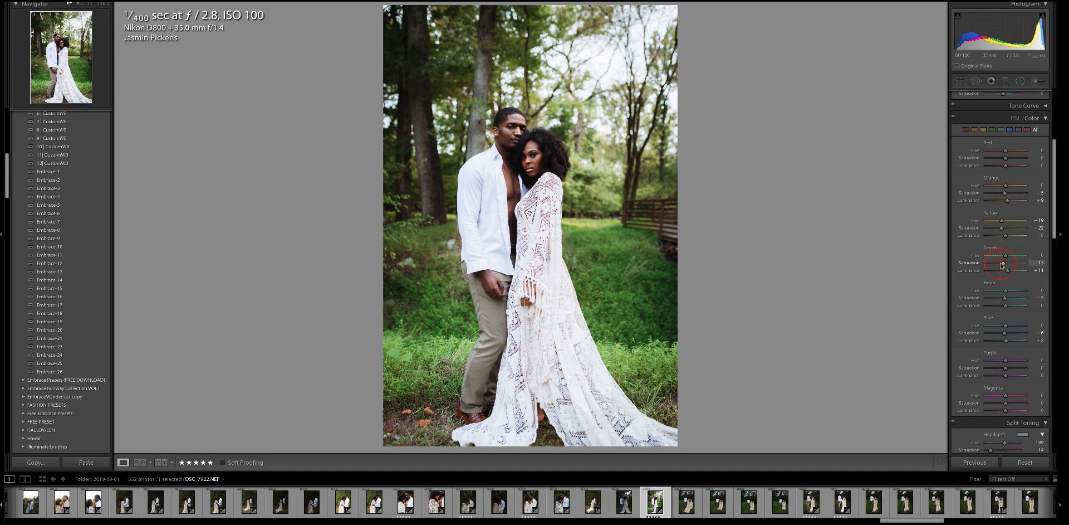
pyautogui.moveTo(1002, 266)
pyautogui.mouseDown()
pyautogui.moveTo(1027, 266)
pyautogui.moveTo(989, 267)
pyautogui.moveTo(1005, 267)
pyautogui.mouseUp()
pyautogui.moveTo(1007, 271)
pyautogui.mouseDown()
pyautogui.moveTo(1020, 271)
pyautogui.moveTo(998, 272)
pyautogui.moveTo(1016, 258)
pyautogui.moveTo(995, 267)
pyautogui.mouseUp()
# Step: Try darker green luminance and aqua/yellow green hue shifts, then reset green saturation and luminance to 0
pyautogui.moveTo(1010, 272); pyautogui.dragTo(1000, 273)
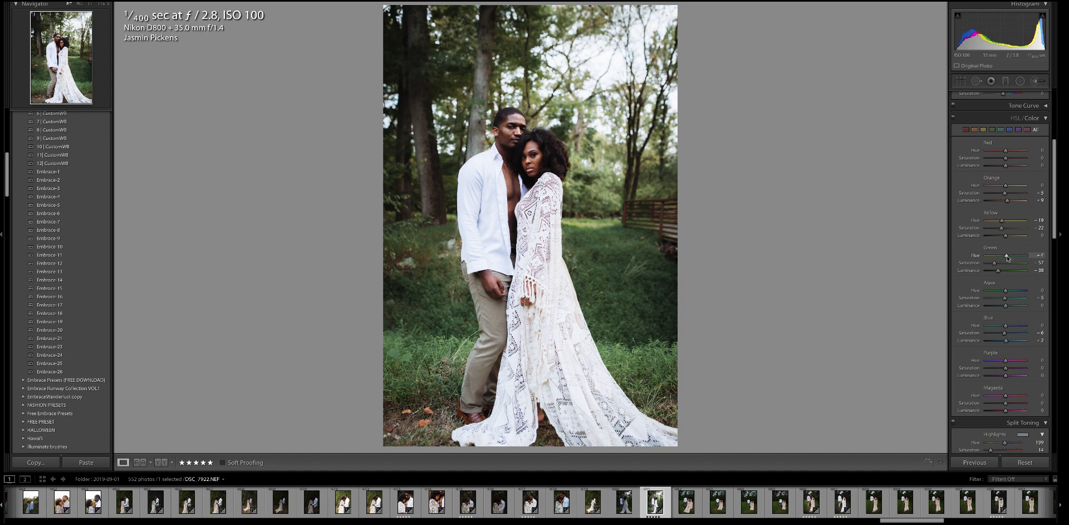
pyautogui.moveTo(1007, 257); pyautogui.dragTo(1026, 258)
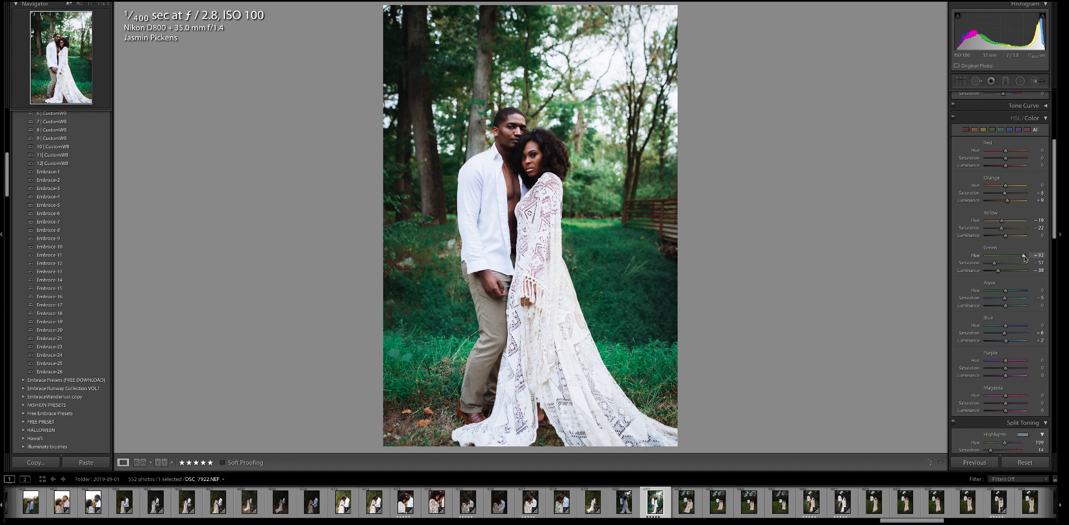
pyautogui.moveTo(1025, 258)
pyautogui.mouseDown()
pyautogui.moveTo(987, 257)
pyautogui.moveTo(1006, 258)
pyautogui.mouseUp()
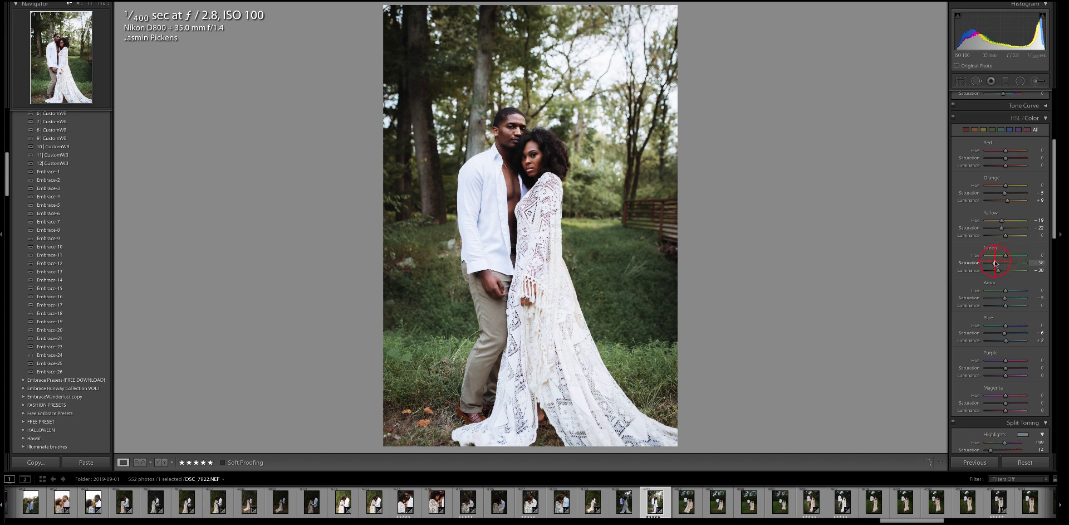
pyautogui.doubleClick(996, 262)
pyautogui.doubleClick(997, 271)
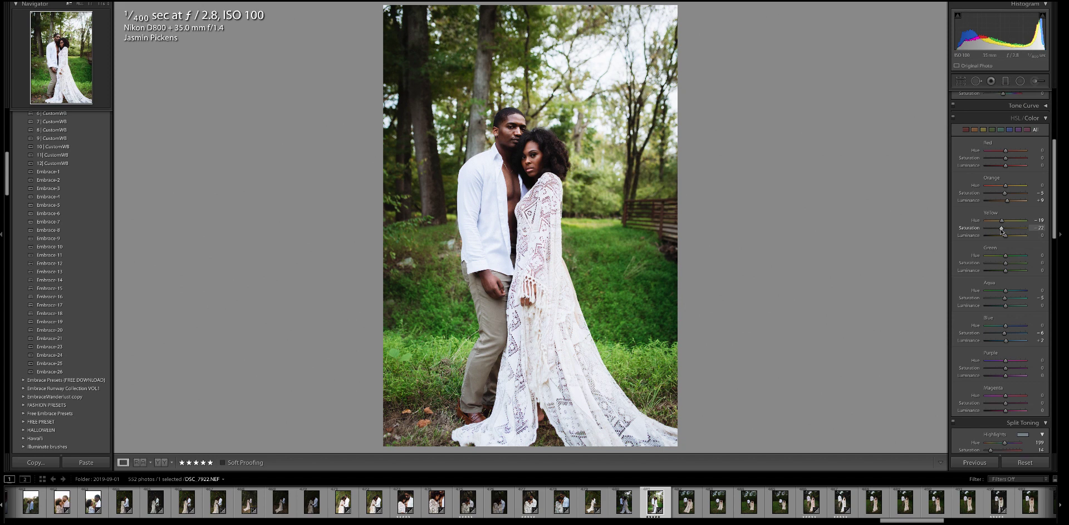
# Step: Desaturate the yellows, nudge their hue, and pull luminance down to mute the grass
pyautogui.moveTo(1001, 229); pyautogui.dragTo(1026, 231)
pyautogui.moveTo(1026, 231); pyautogui.dragTo(1024, 232)
pyautogui.moveTo(1024, 232); pyautogui.dragTo(991, 232)
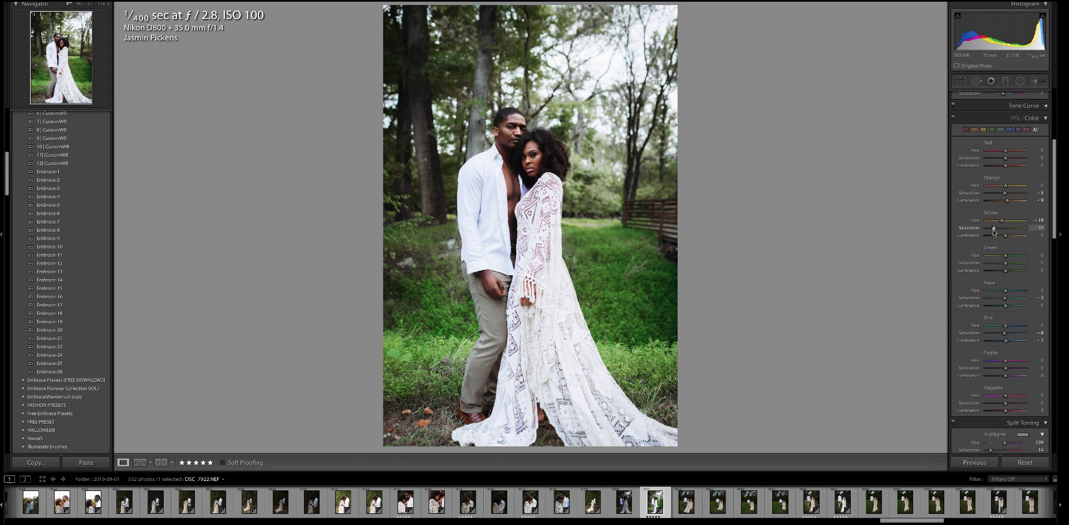
pyautogui.moveTo(995, 231); pyautogui.dragTo(1016, 238)
pyautogui.click(1006, 238)
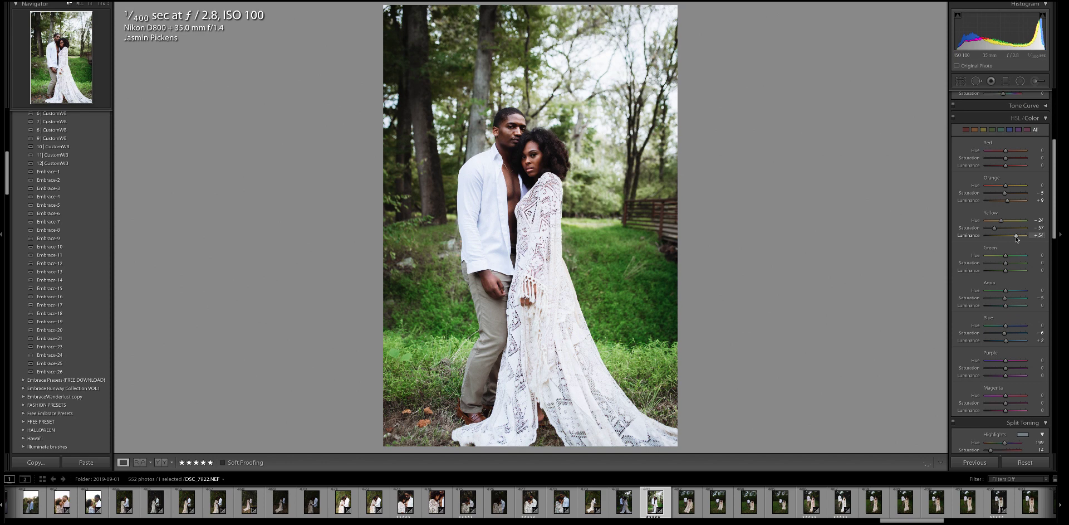
pyautogui.moveTo(1016, 236); pyautogui.dragTo(994, 273)
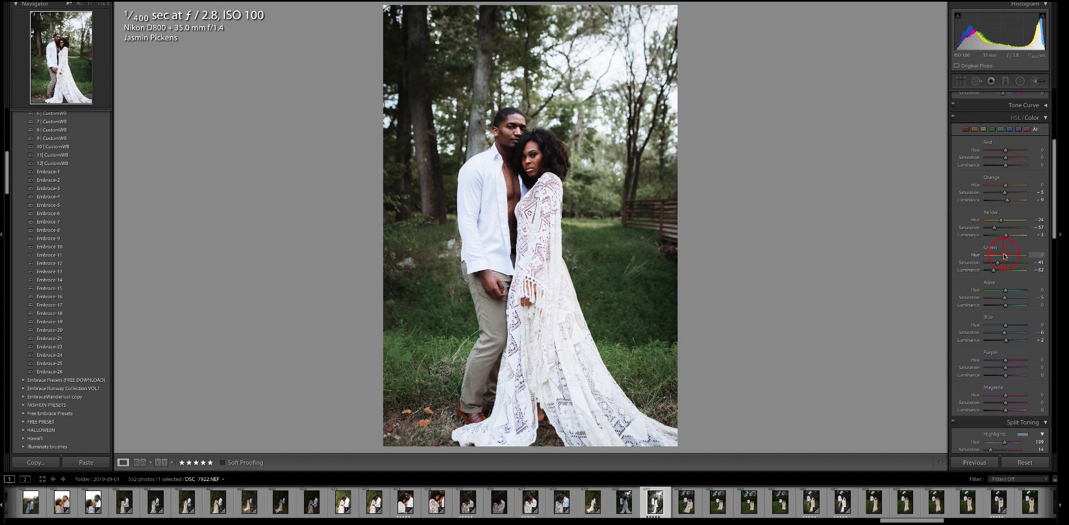
pyautogui.moveTo(1005, 255); pyautogui.dragTo(995, 257)
pyautogui.moveTo(994, 256); pyautogui.dragTo(1006, 257)
pyautogui.moveTo(991, 230); pyautogui.dragTo(987, 231)
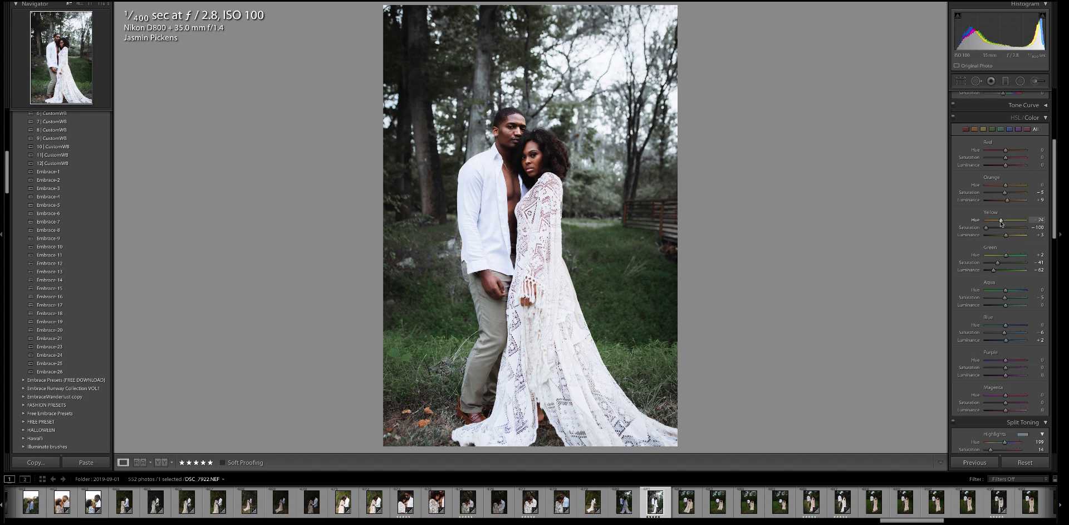
pyautogui.press('\\')
pyautogui.press('\\')
pyautogui.press('\\')
pyautogui.press('\\')
# Step: Reset DSC_7922, reapply Embrace-2, and raise Exposure to +2.30
pyautogui.click(1029, 463)
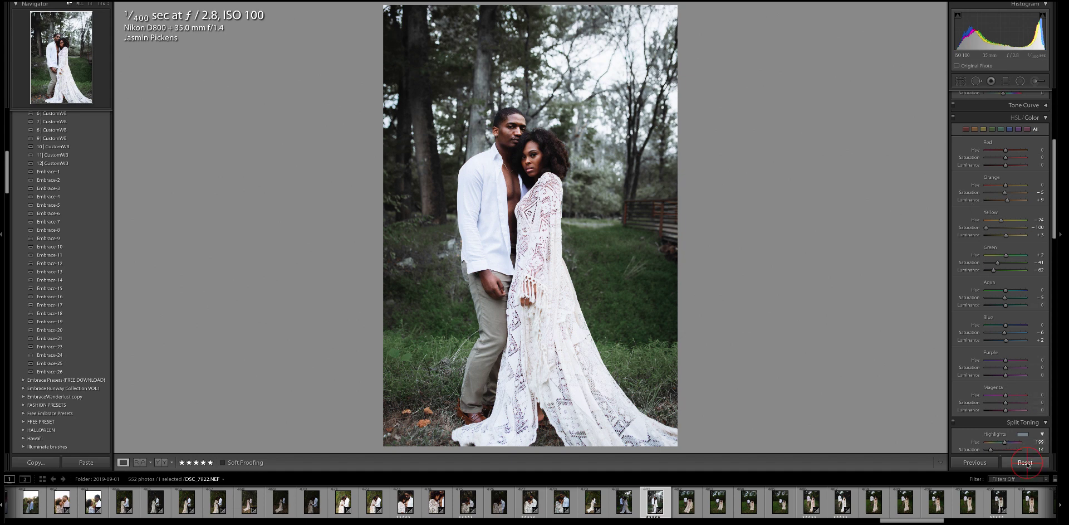
pyautogui.click(44, 182)
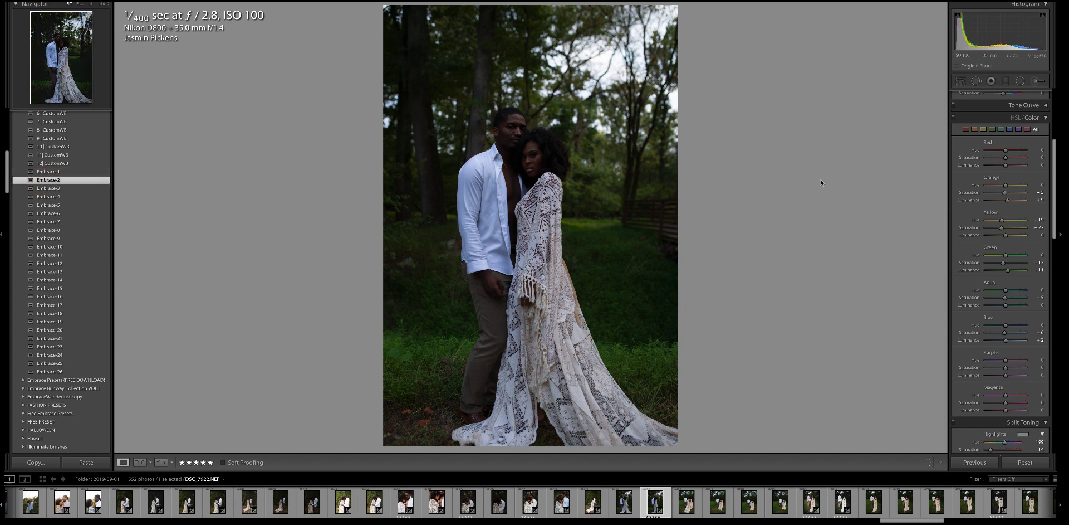
pyautogui.scroll(5, 1019, 223)
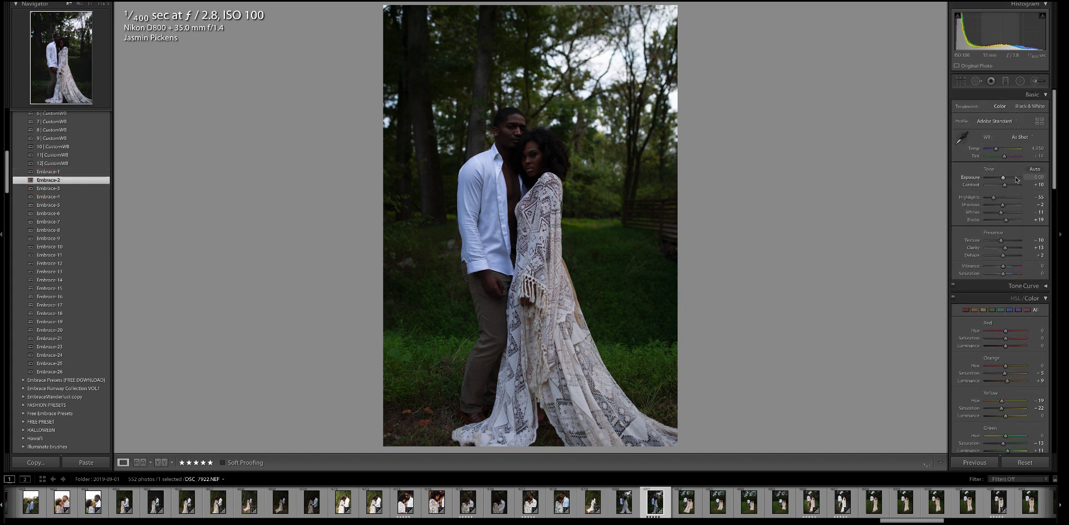
pyautogui.click(1010, 178)
pyautogui.moveTo(1010, 178); pyautogui.dragTo(1011, 180)
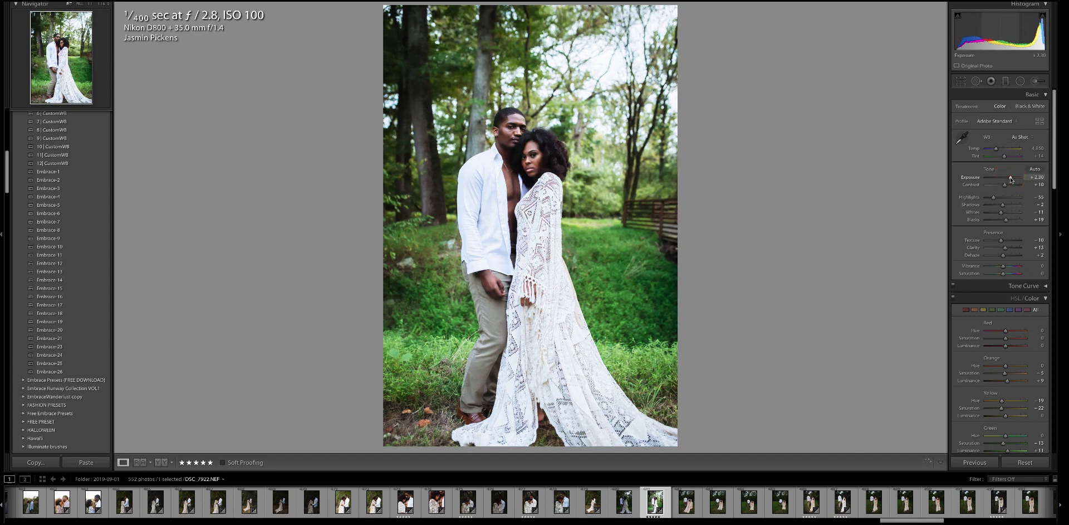
pyautogui.scroll(-5, 1006, 205)
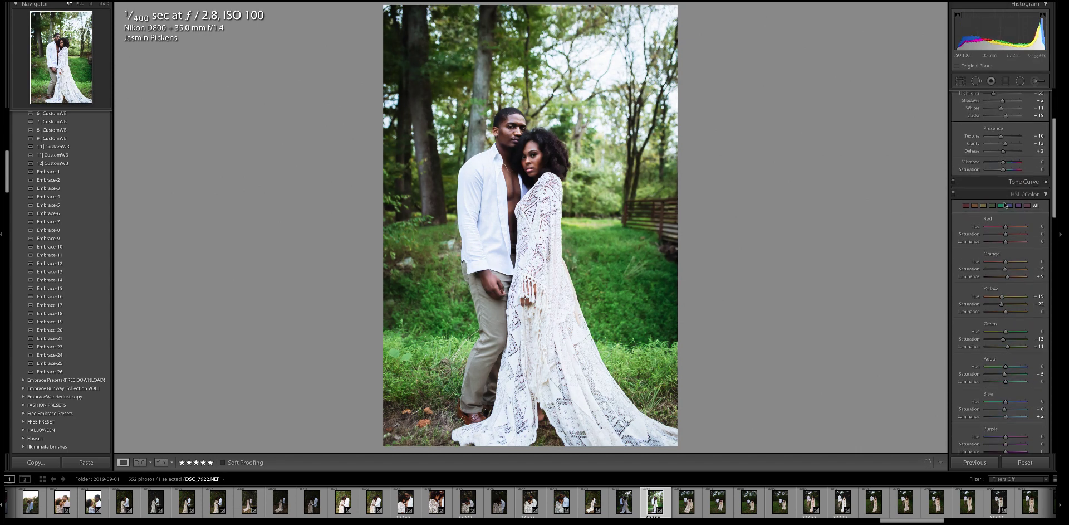
pyautogui.scroll(1, 1014, 189)
# Step: Show the HSL panel with hue, saturation and luminance for all colours
pyautogui.click(1032, 166)
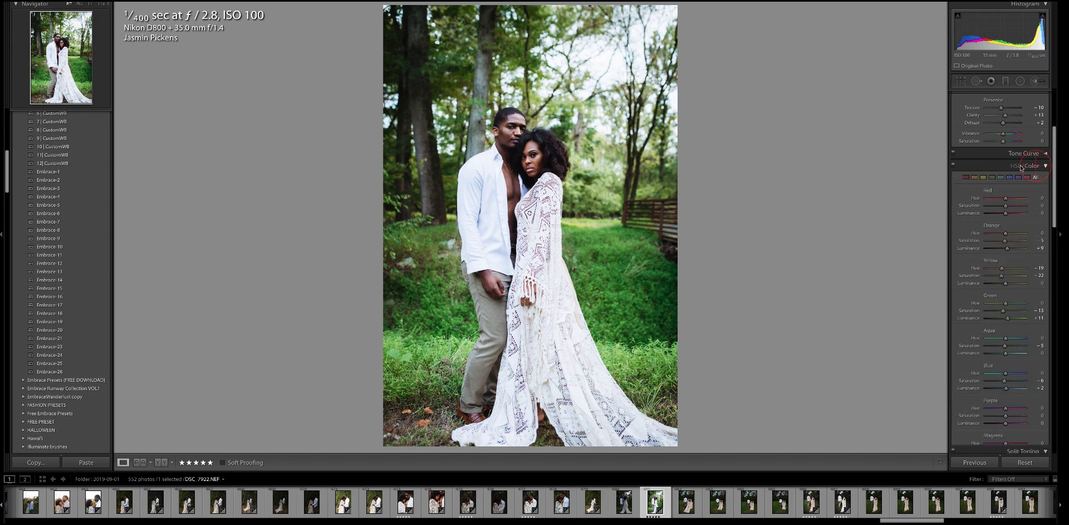
pyautogui.scroll(-1, 1025, 166)
pyautogui.click(1018, 165)
pyautogui.click(1016, 155)
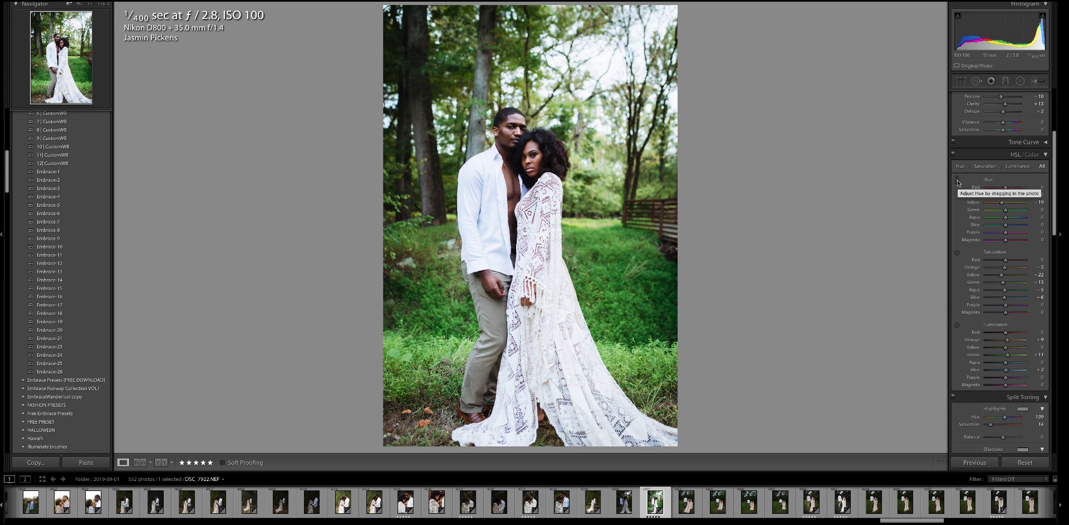
# Step: Drag down on the grass with the Saturation targeted tool to bring greens to about -36 and yellows to -22
pyautogui.click(957, 255)
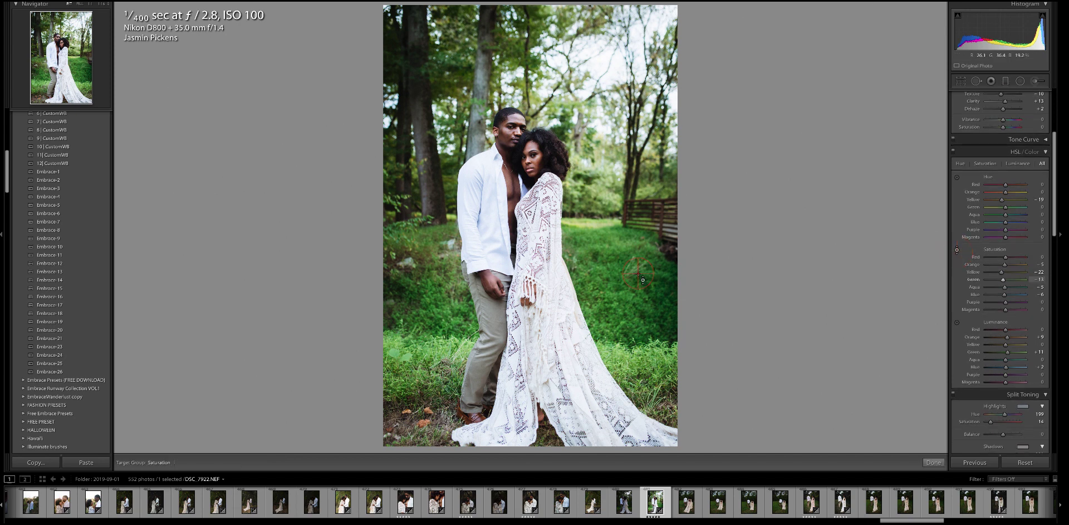
pyautogui.moveTo(638, 273); pyautogui.dragTo(639, 274)
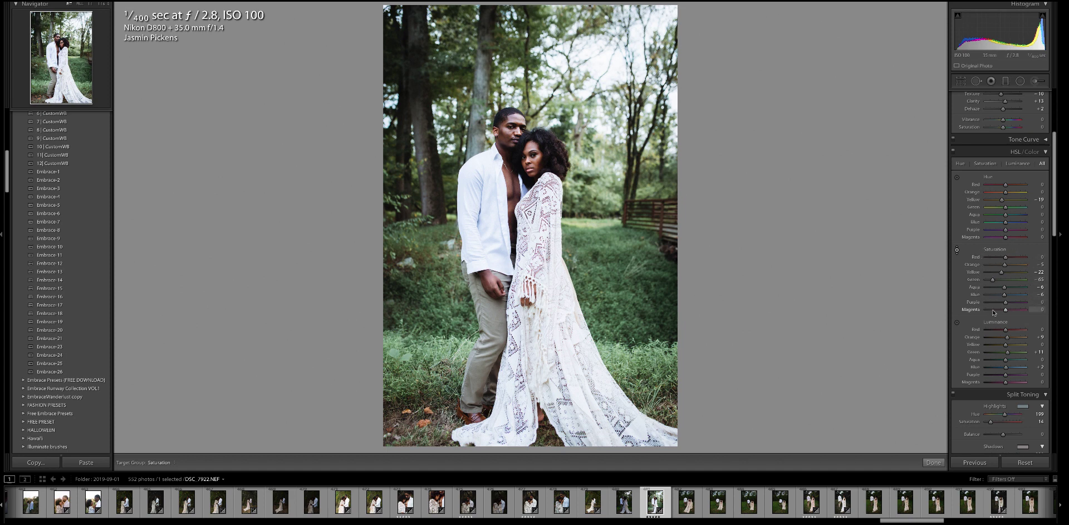
pyautogui.moveTo(612, 282); pyautogui.dragTo(612, 239)
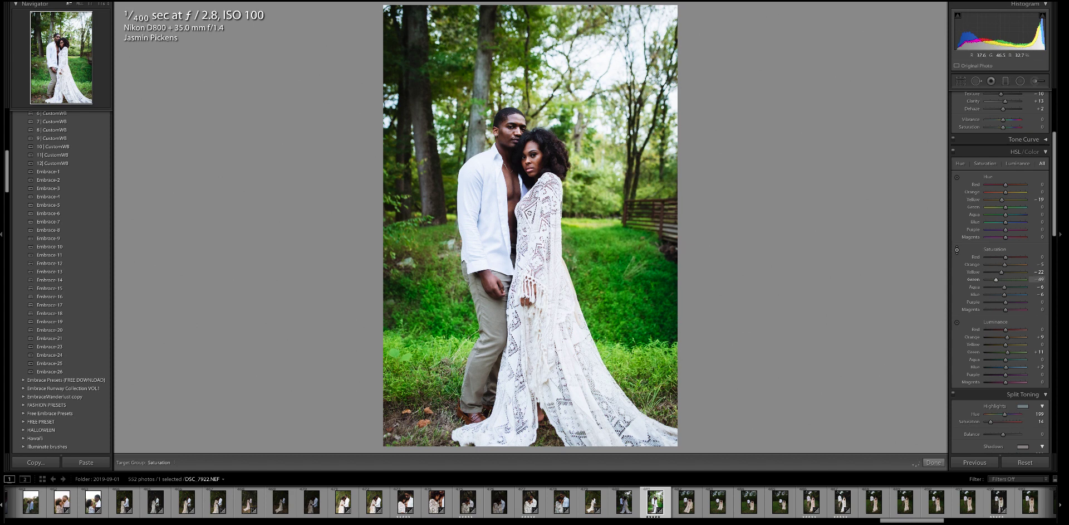
pyautogui.moveTo(613, 279)
pyautogui.mouseDown()
pyautogui.moveTo(612, 329)
pyautogui.moveTo(612, 287)
pyautogui.mouseUp()
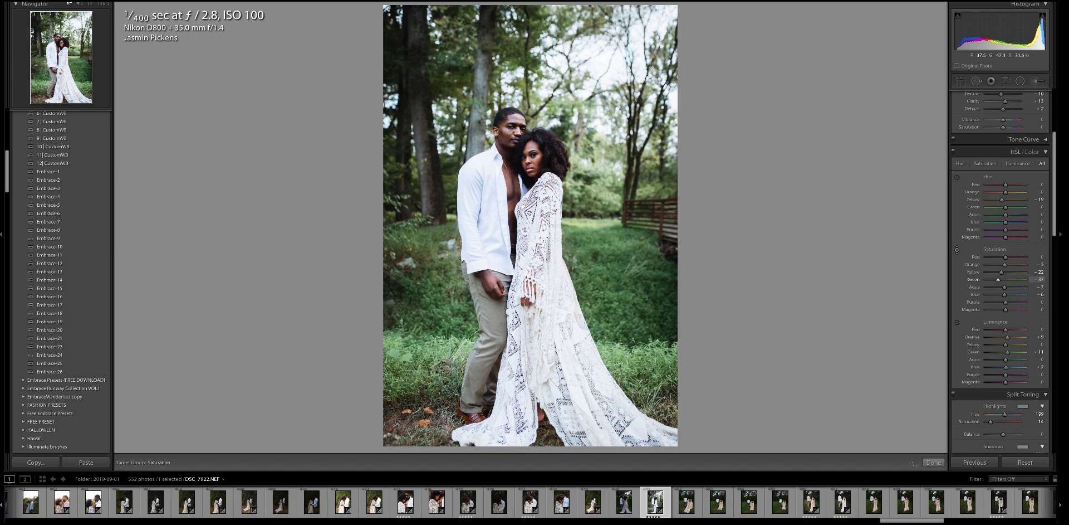
# Step: Shift the grass greens toward yellow, then darken green luminance to about -69
pyautogui.click(958, 178)
pyautogui.moveTo(610, 259); pyautogui.dragTo(611, 287)
pyautogui.click(957, 322)
pyautogui.moveTo(621, 279); pyautogui.dragTo(621, 324)
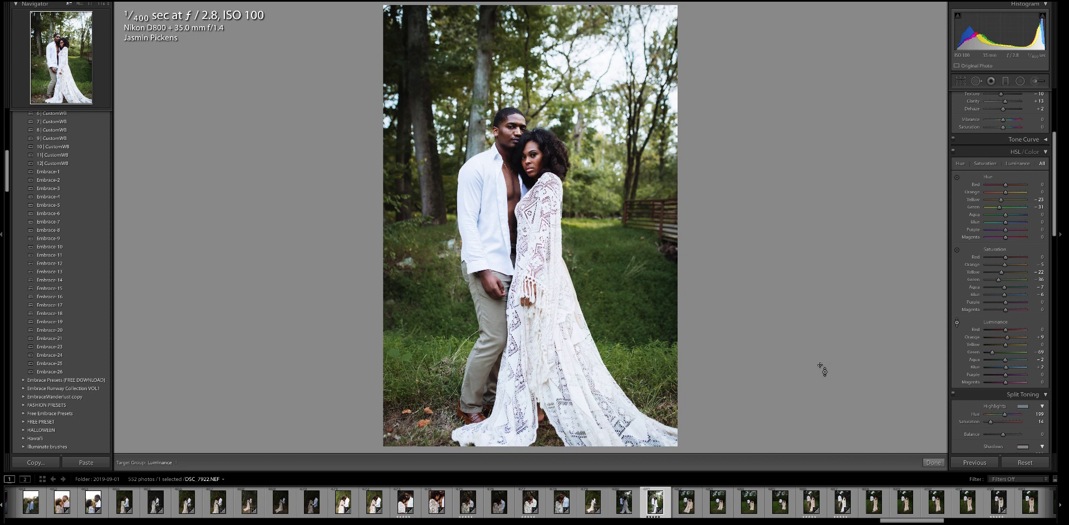
# Step: Reset the photo and apply the Embrace-10, then the Embrace-15 preset
pyautogui.click(1017, 462)
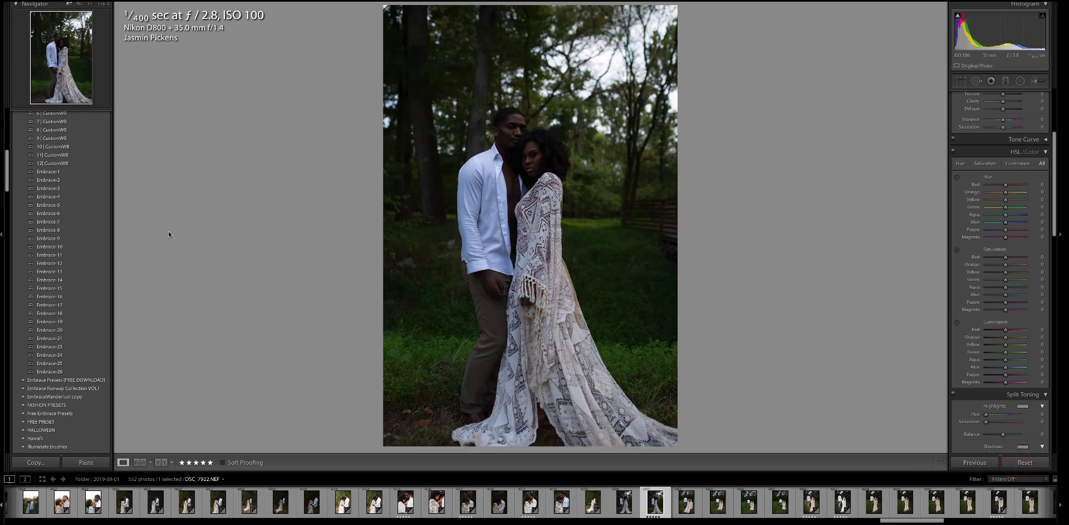
pyautogui.click(58, 246)
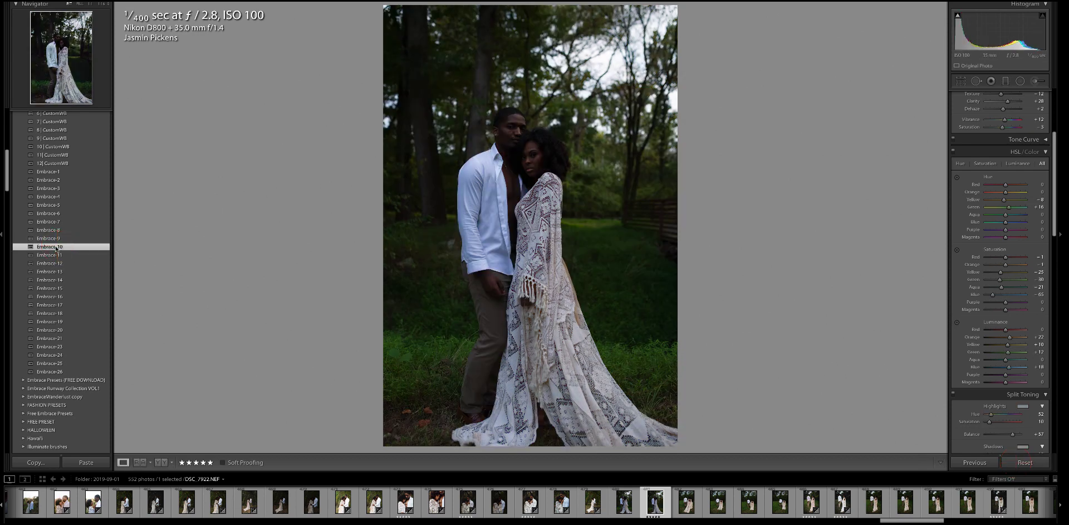
pyautogui.click(59, 294)
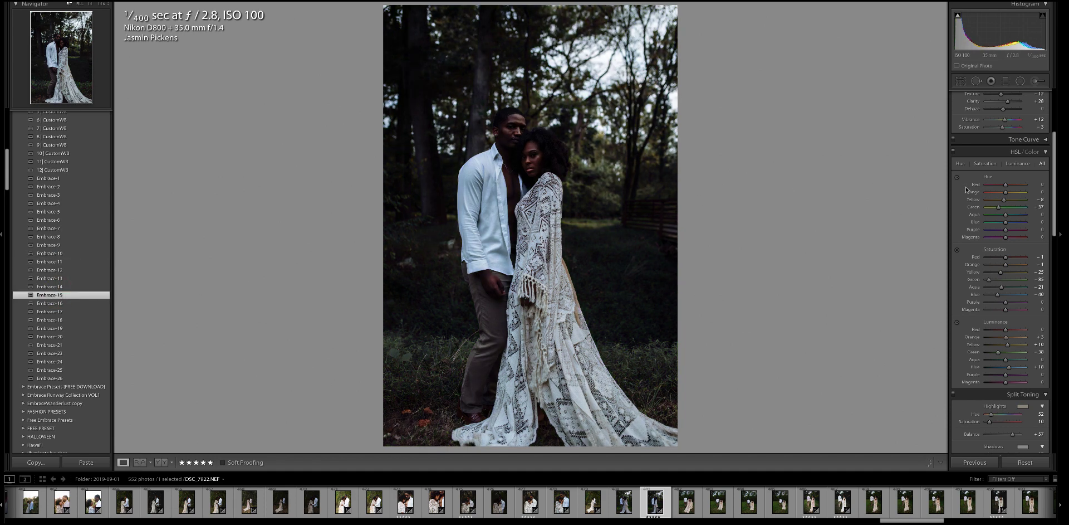
# Step: Raise the Basic exposure to about +1.15
pyautogui.scroll(5, 992, 184)
pyautogui.click(1005, 178)
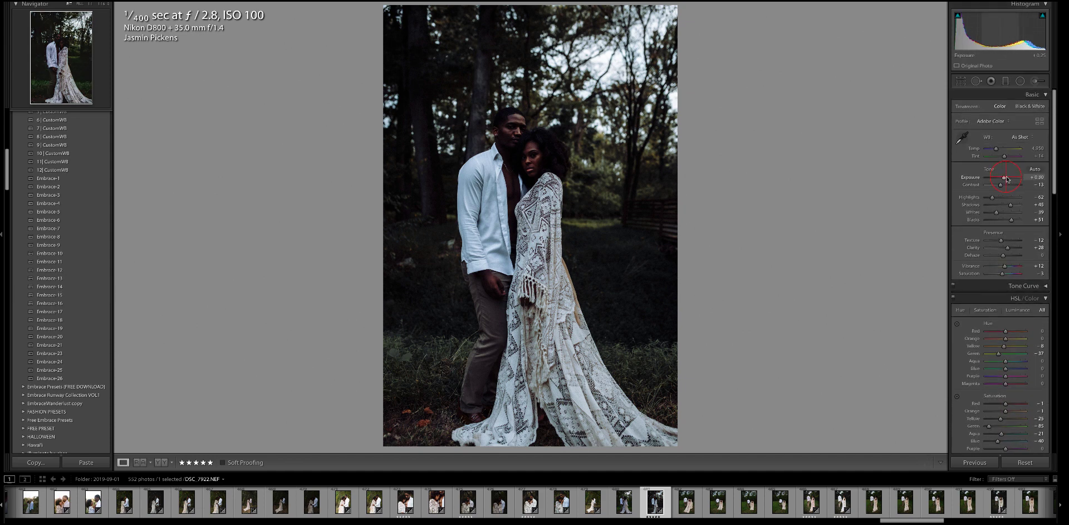
pyautogui.moveTo(1007, 178)
pyautogui.mouseDown()
pyautogui.moveTo(1018, 205)
pyautogui.moveTo(1000, 186)
pyautogui.mouseUp()
# Step: Retune the grass greens to saturation about -30, hue near -5 and luminance around +10
pyautogui.scroll(-5, 999, 213)
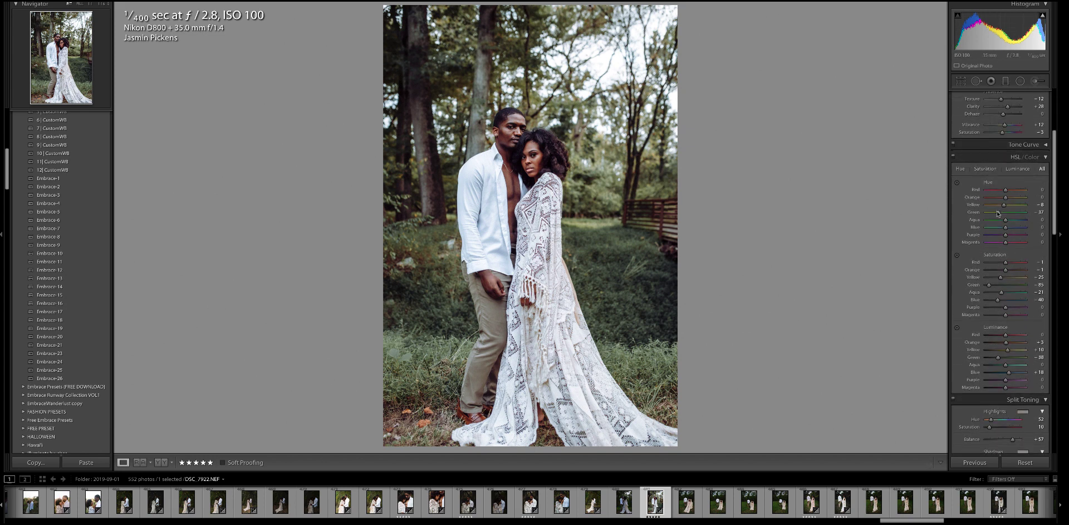
pyautogui.click(959, 255)
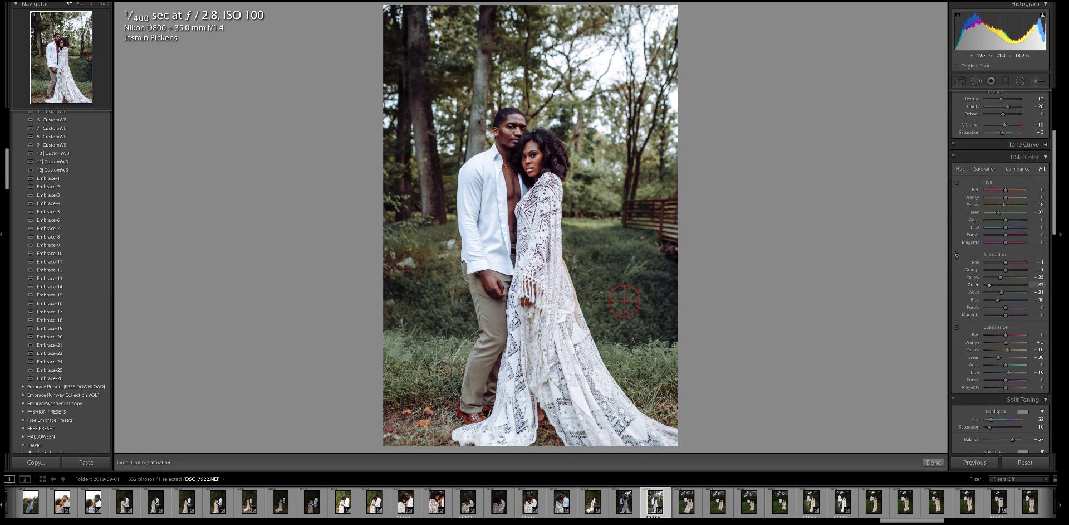
pyautogui.moveTo(624, 301)
pyautogui.mouseDown()
pyautogui.moveTo(625, 276)
pyautogui.moveTo(598, 286)
pyautogui.mouseUp()
pyautogui.click(958, 183)
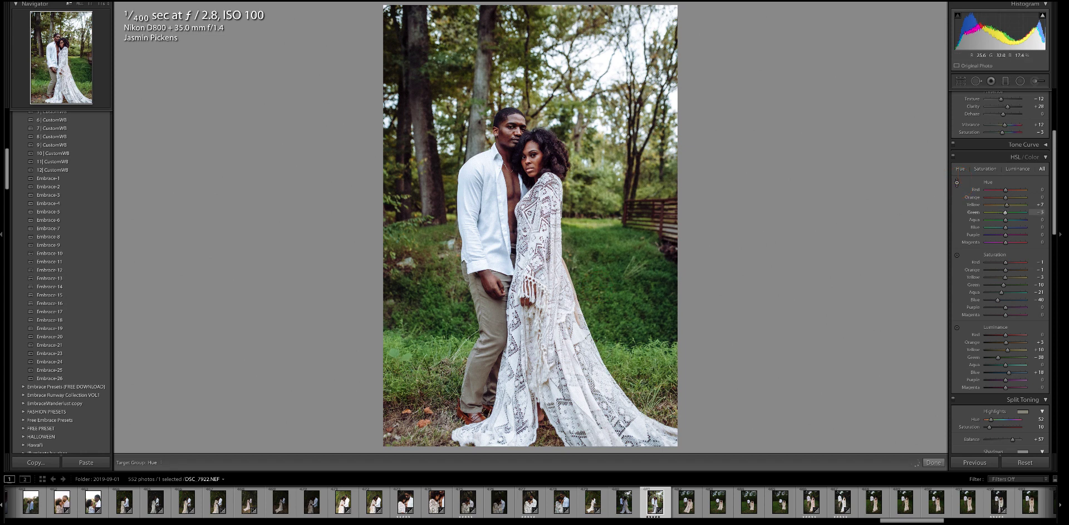
pyautogui.click(957, 328)
pyautogui.moveTo(604, 295); pyautogui.dragTo(604, 284)
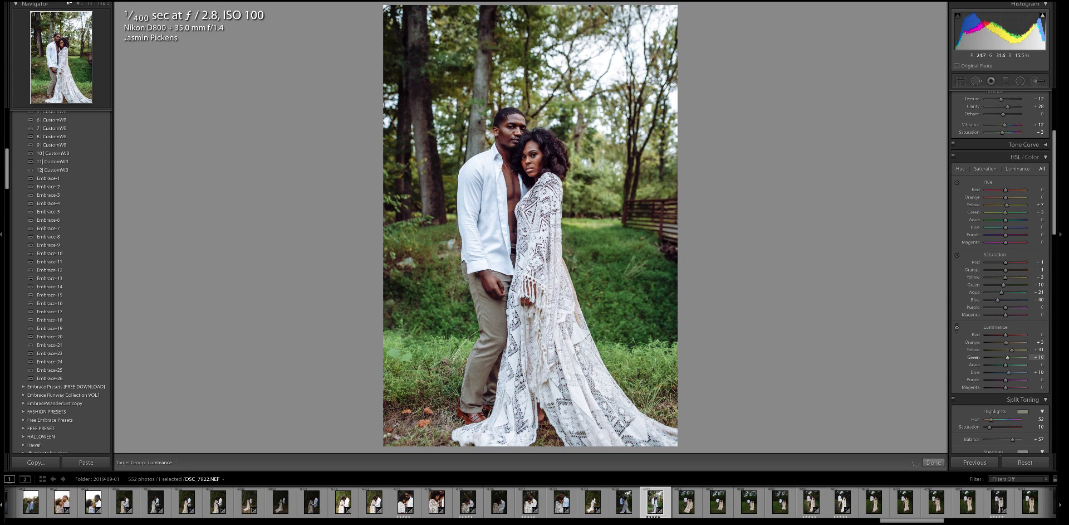
pyautogui.click(1031, 157)
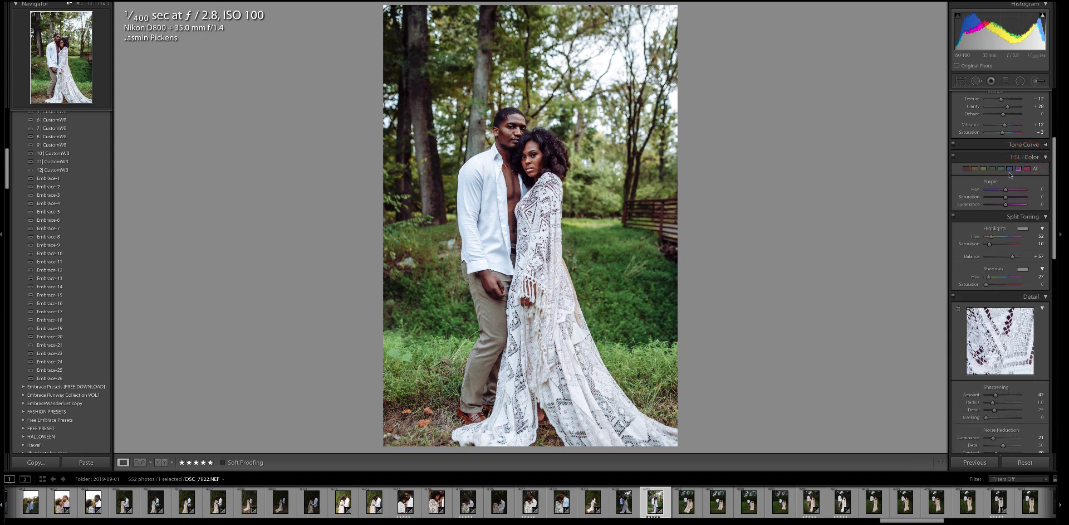
# Step: Select the Green swatch and set its saturation to +36
pyautogui.click(992, 168)
pyautogui.moveTo(1002, 198)
pyautogui.mouseDown()
pyautogui.moveTo(1010, 191)
pyautogui.moveTo(1005, 205)
pyautogui.mouseUp()
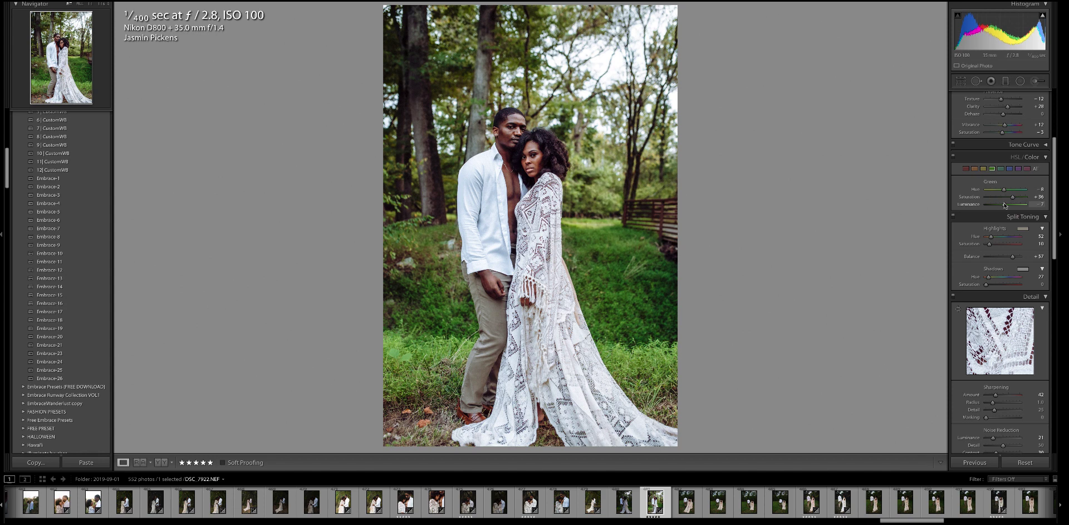